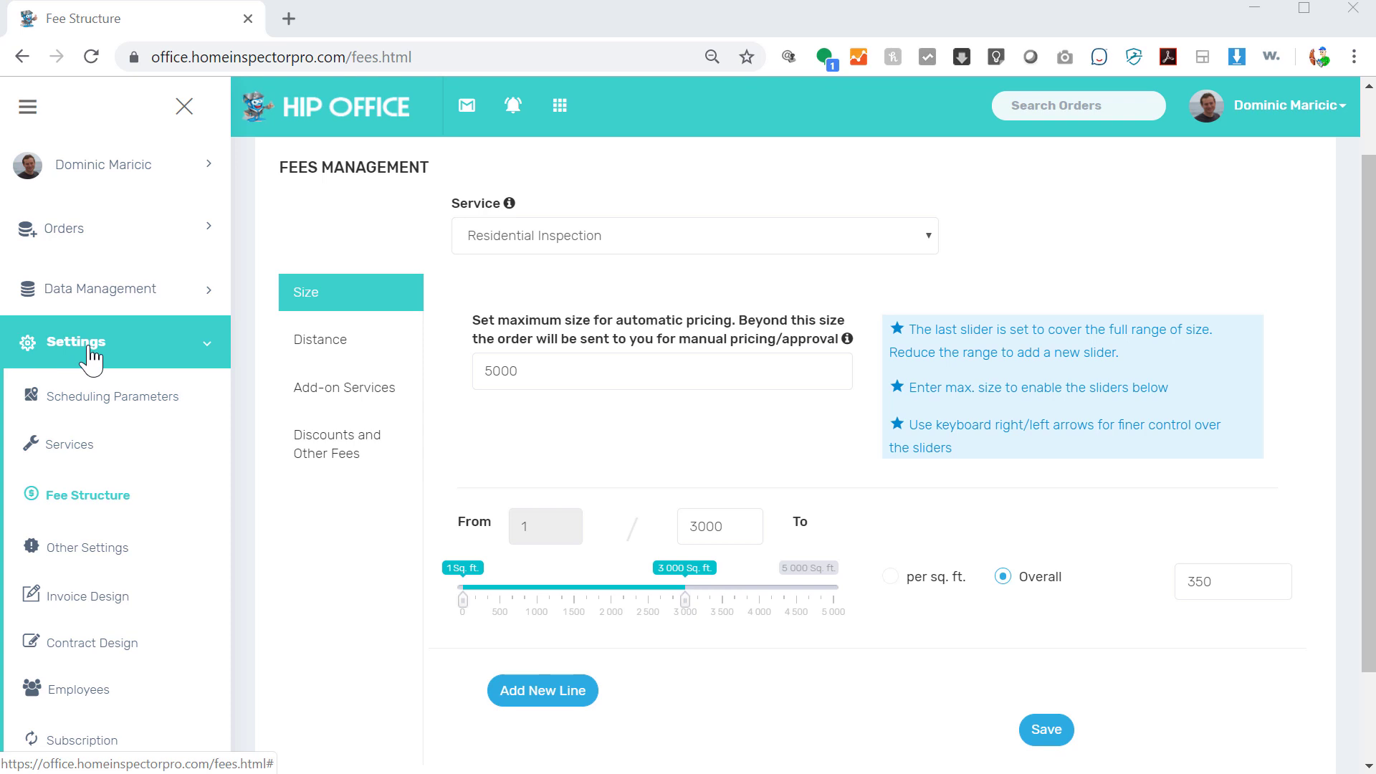
Step: Reload the Fee Structure page from the Settings sidebar so no service is selected
left_click(86, 502)
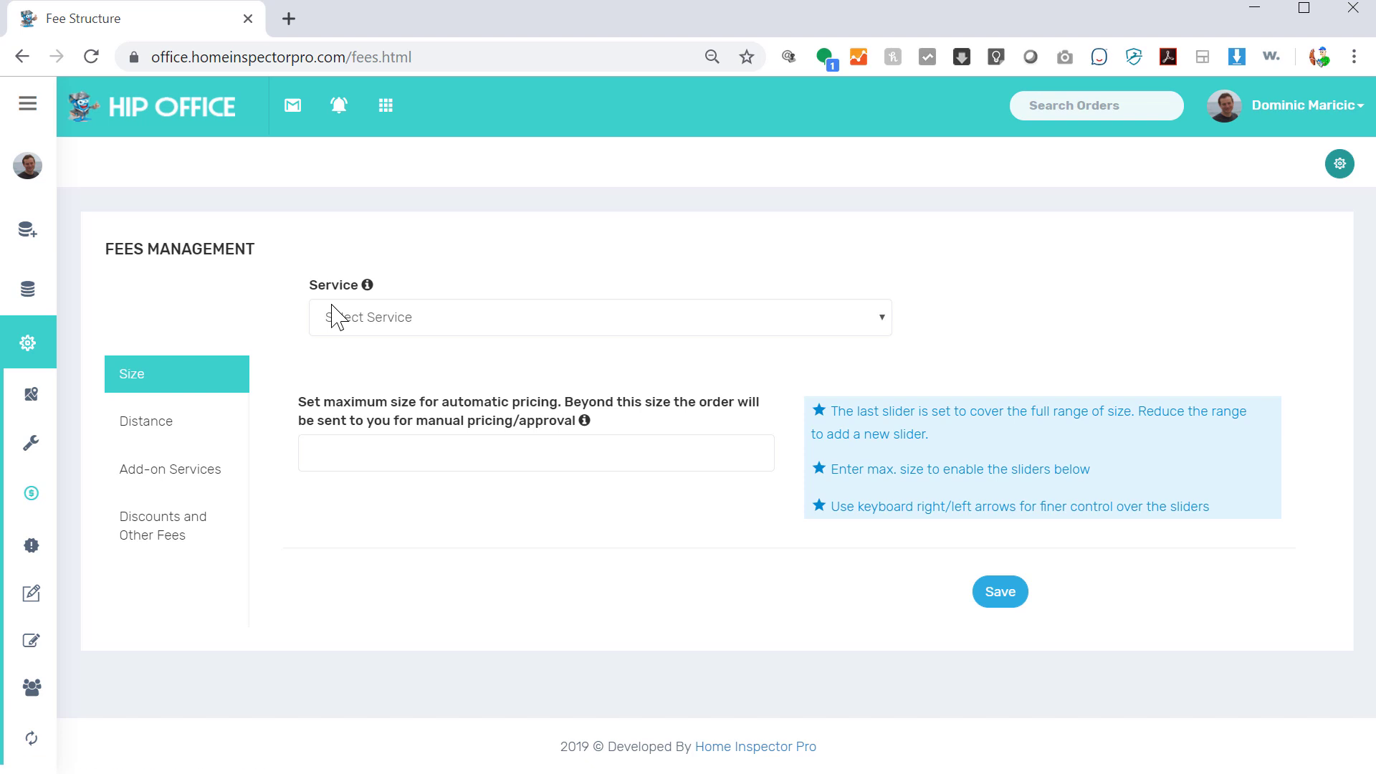
Step: Choose Residential Inspection from the Service dropdown to load its size fees
left_click(403, 326)
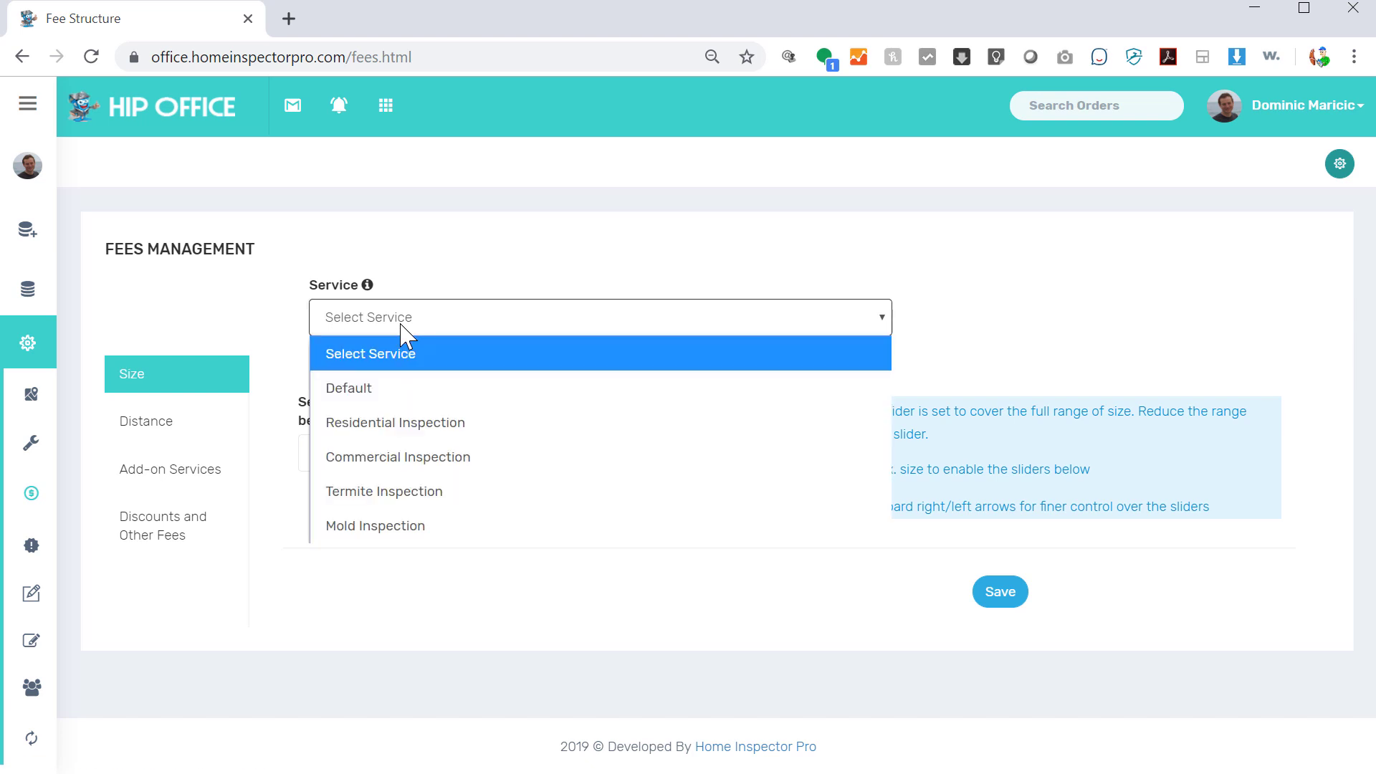
left_click(368, 423)
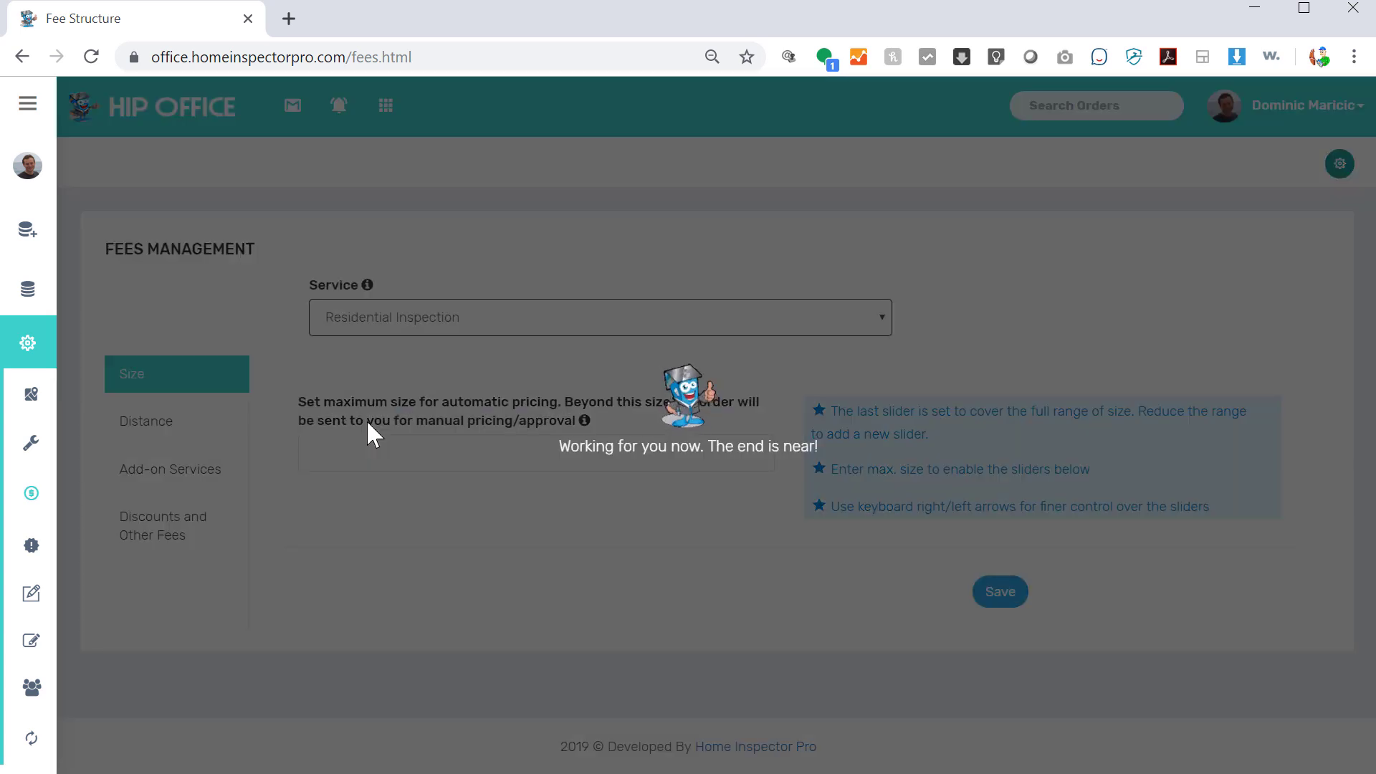
scroll(385, 439, "down", 1)
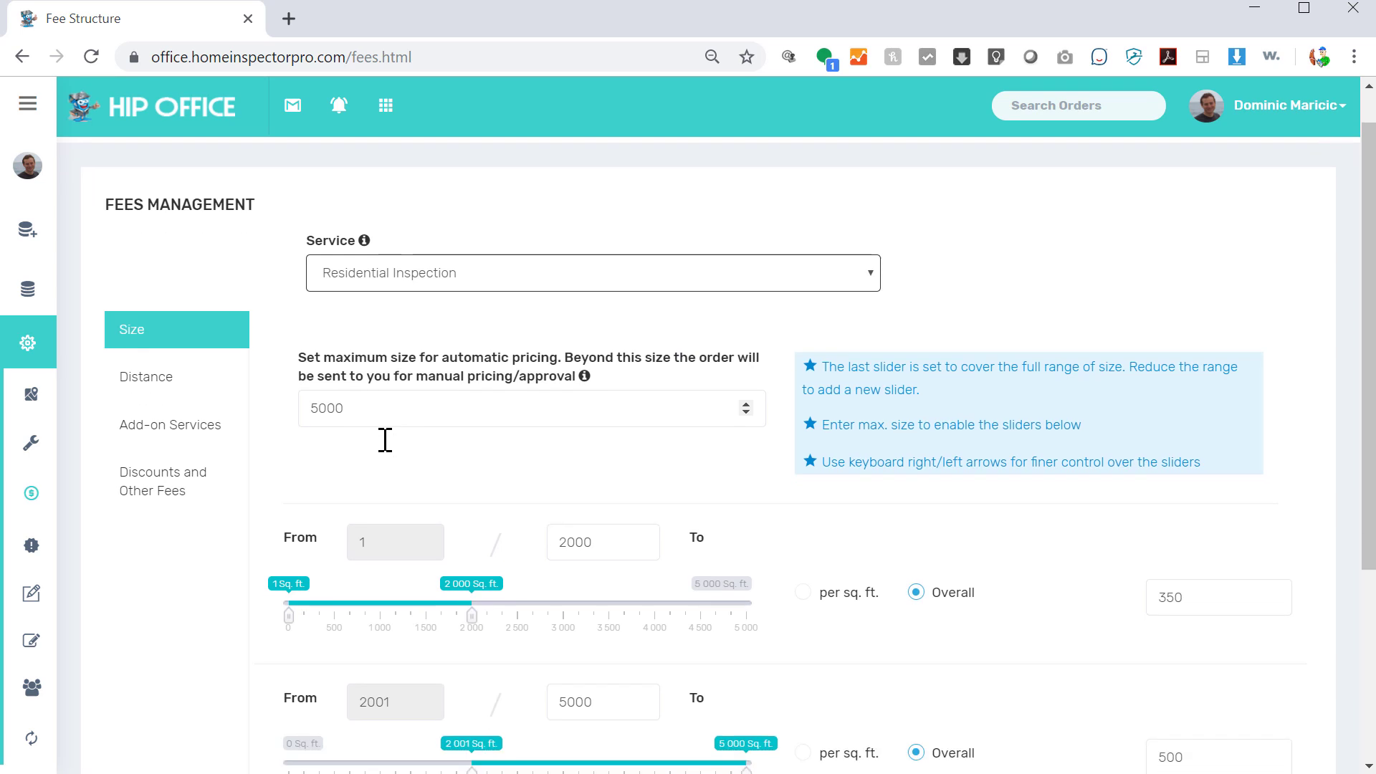
scroll(394, 448, "down", 1)
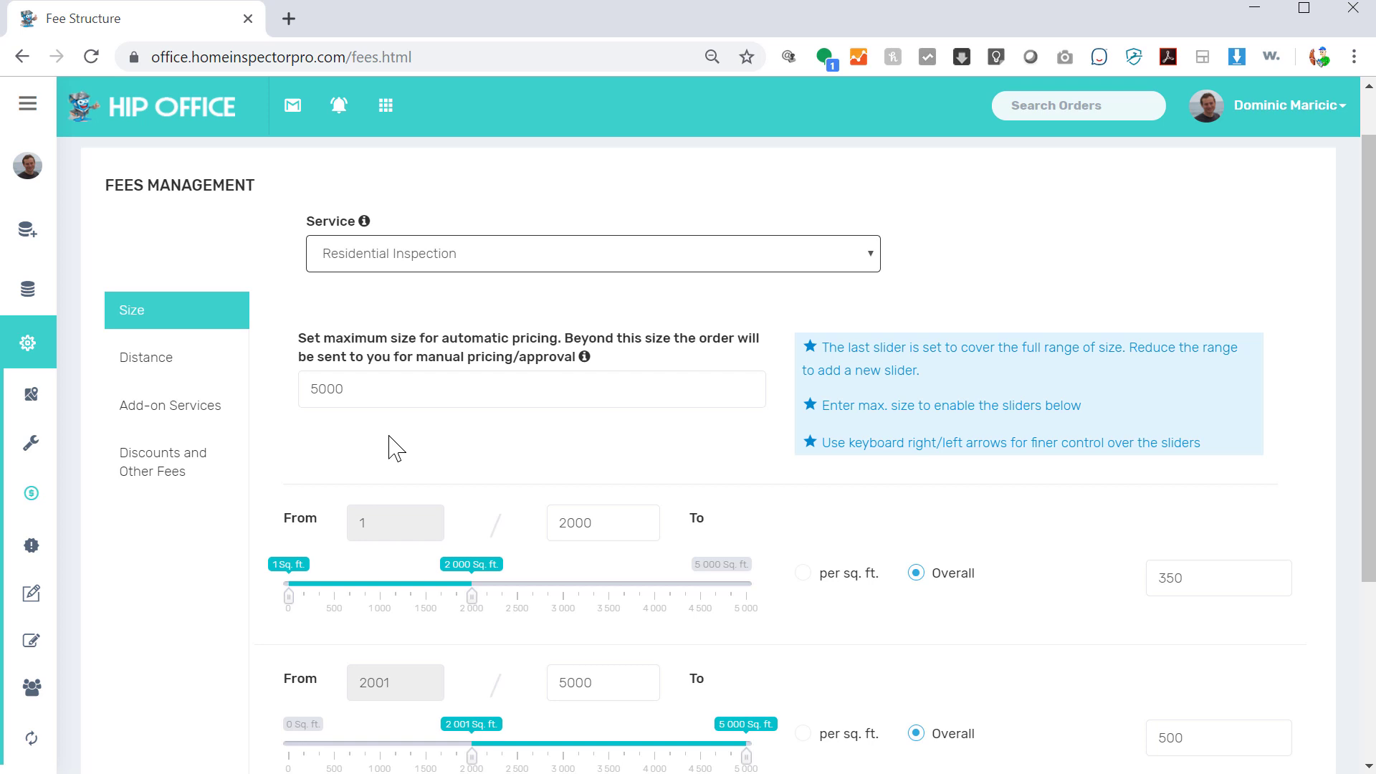
left_click(370, 397)
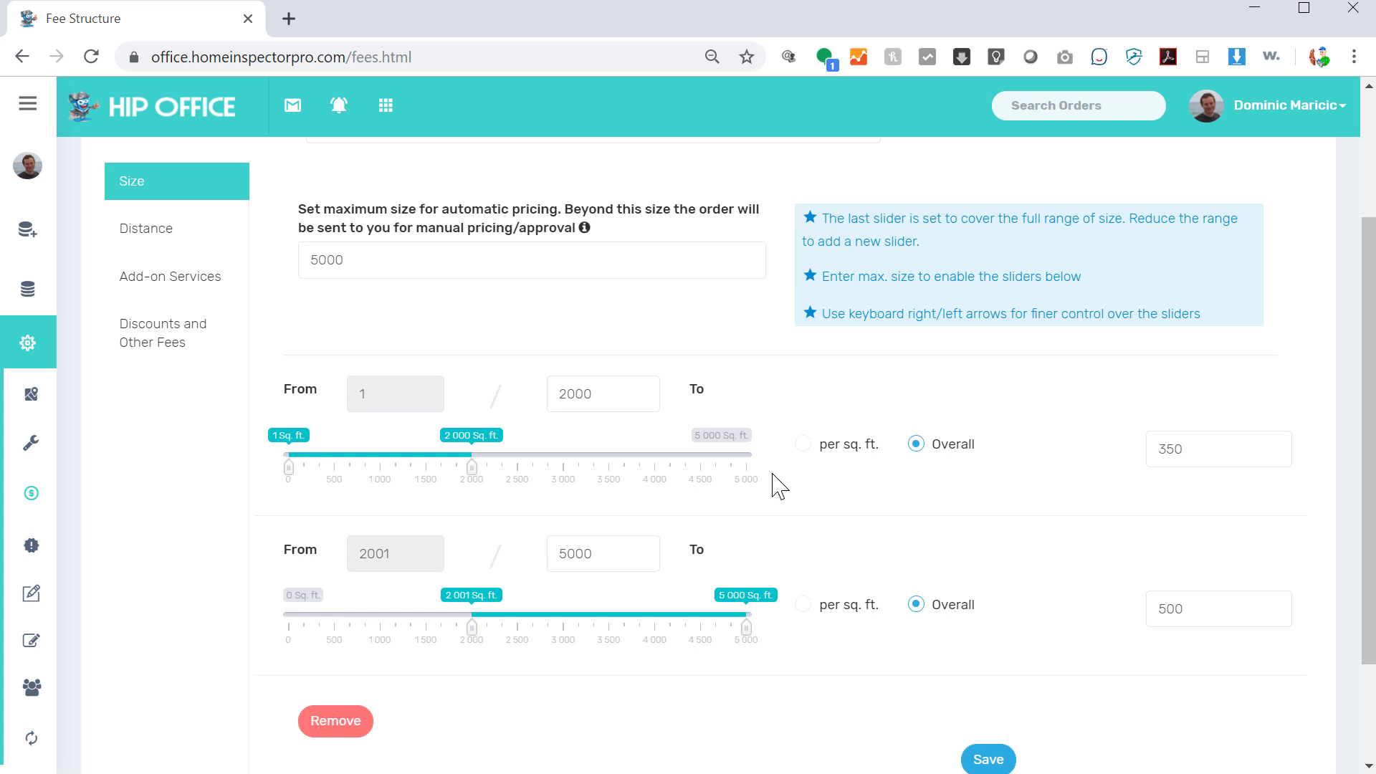
Step: End the first size tier at 2500 sq. ft. and the second tier at 3500 sq. ft
double_click(560, 391)
type("2500")
left_click(476, 393)
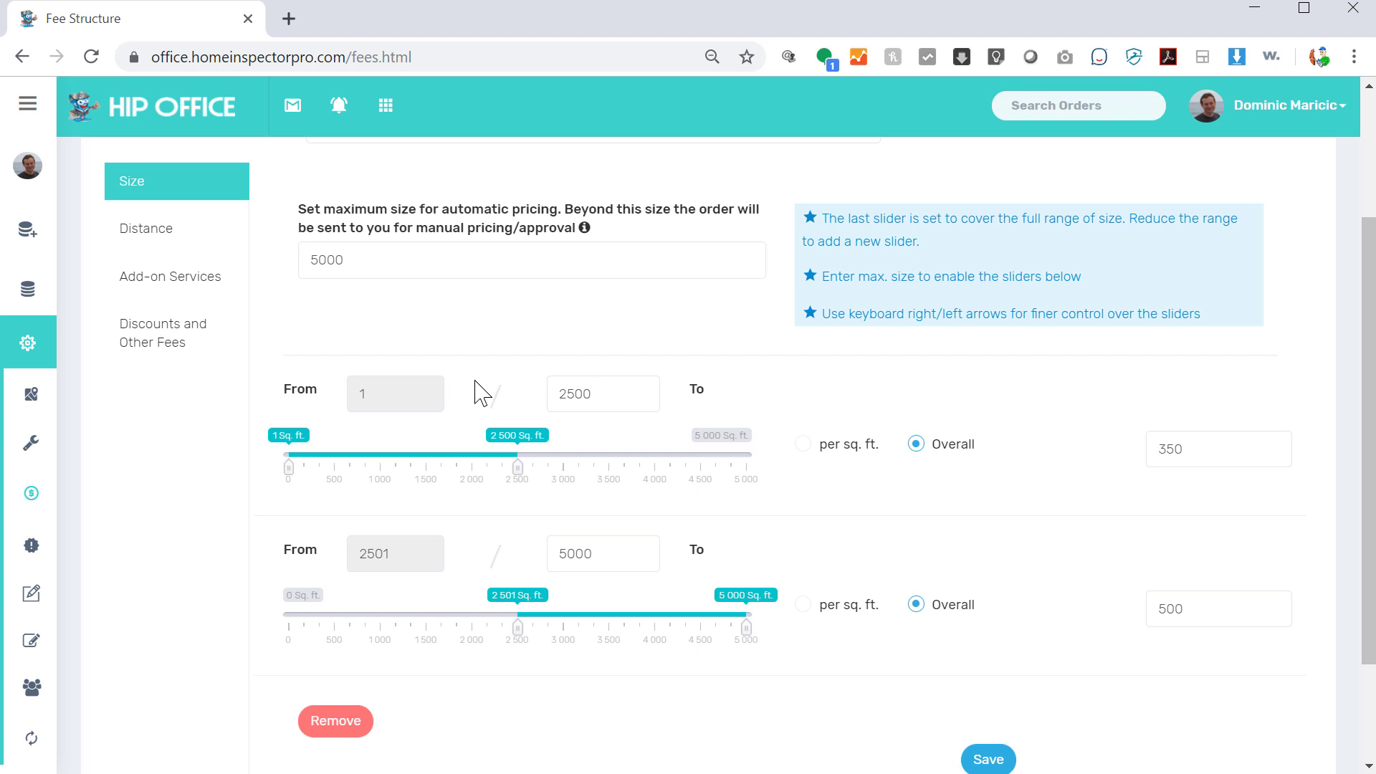
left_click(1194, 451)
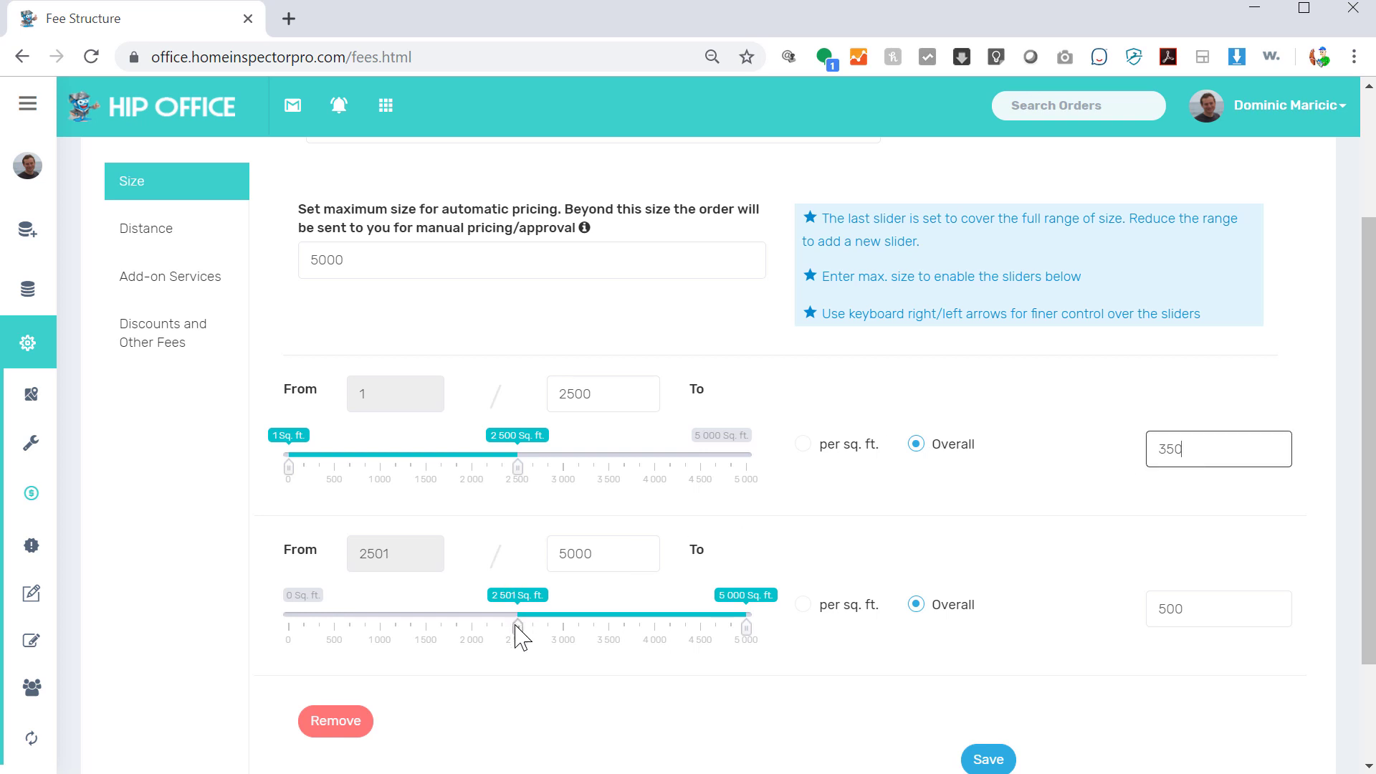
scroll(694, 669, "down", 2)
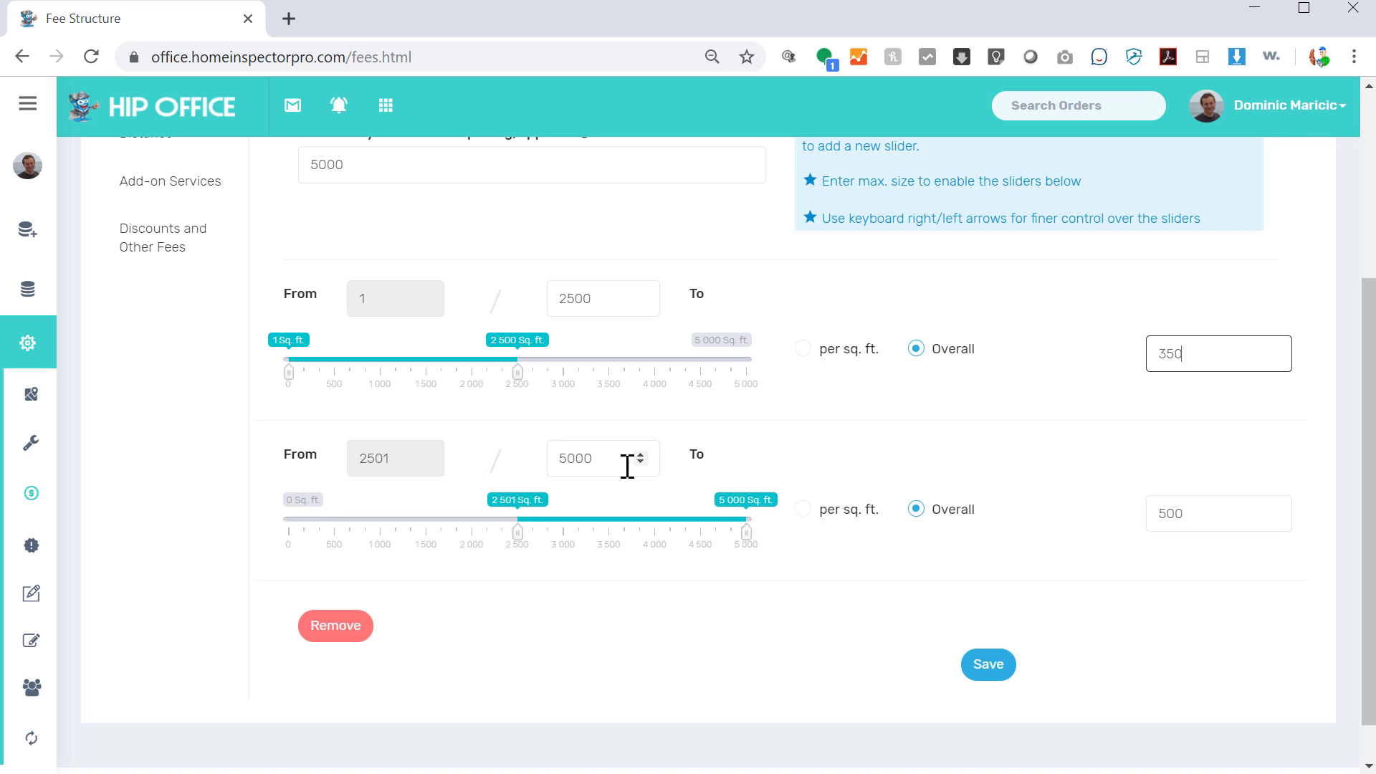
left_click_drag(630, 460, 534, 470)
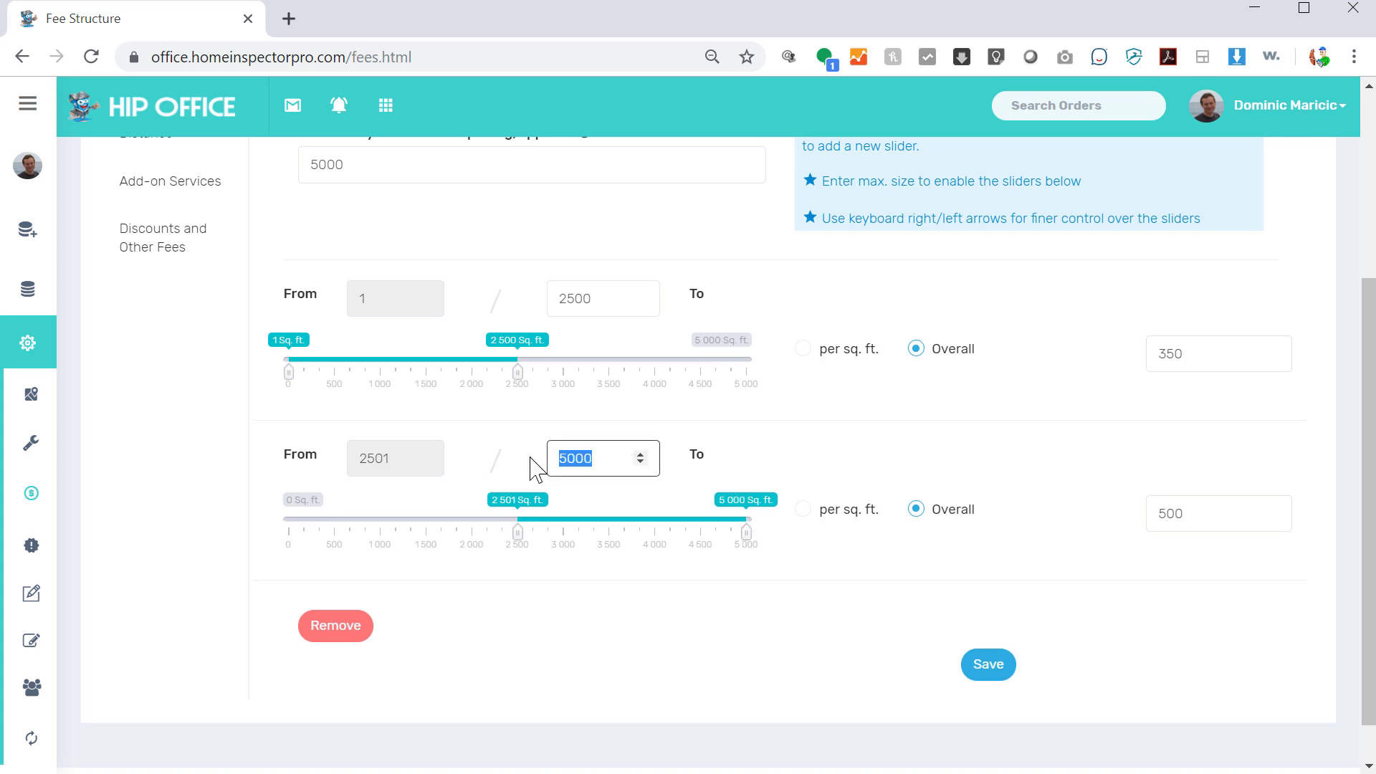
type("3500")
left_click(534, 469)
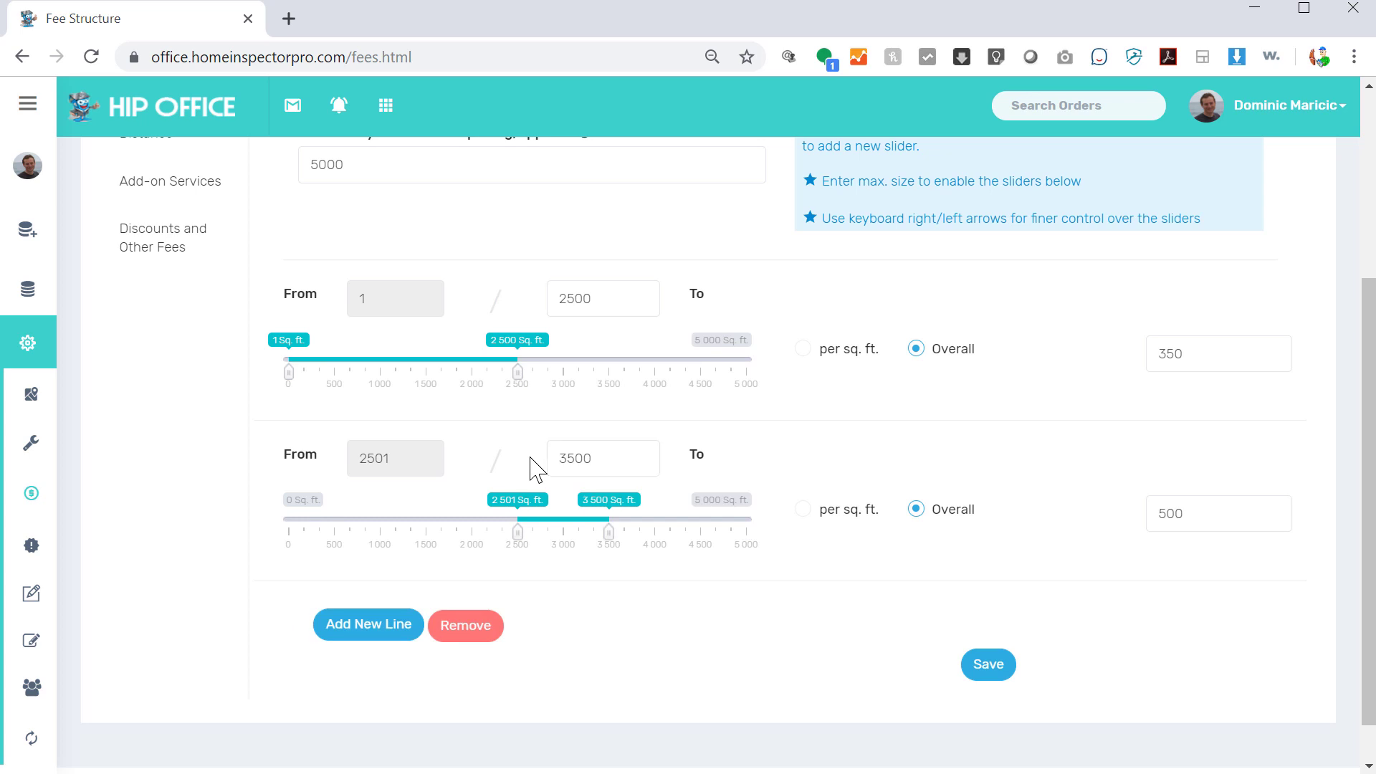
left_click(1201, 514)
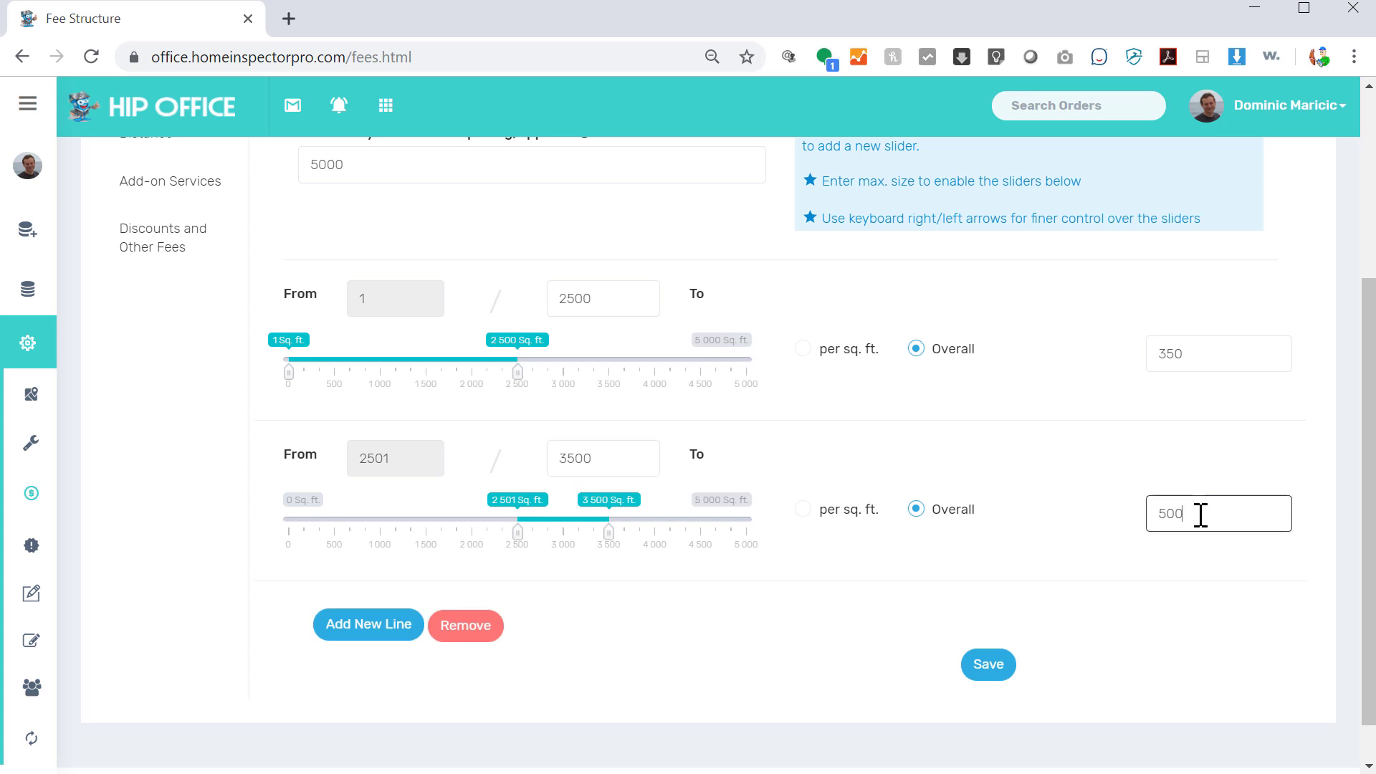
Step: Add a third size tier for 3501–5000 sq. ft. charged .10 per sq. ft
left_click(362, 631)
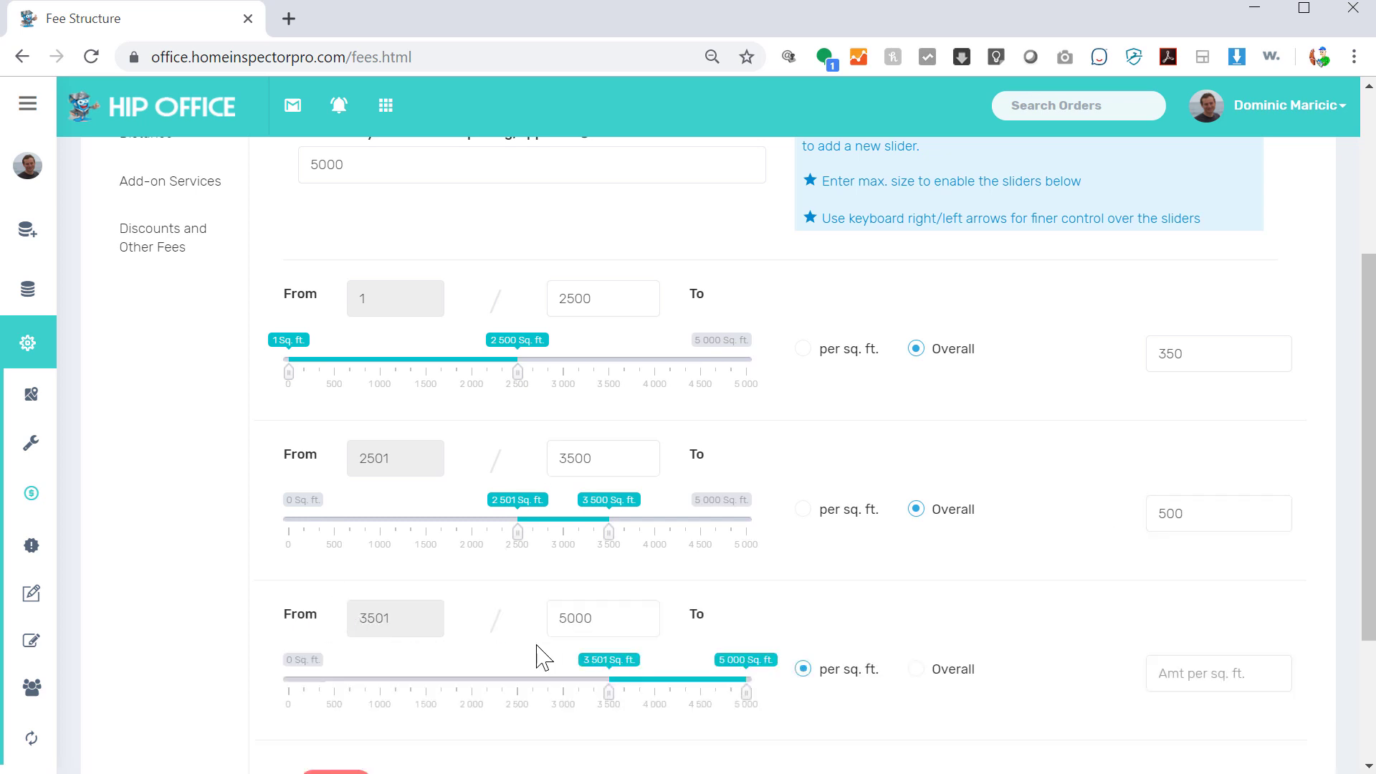
scroll(543, 655, "down", 1)
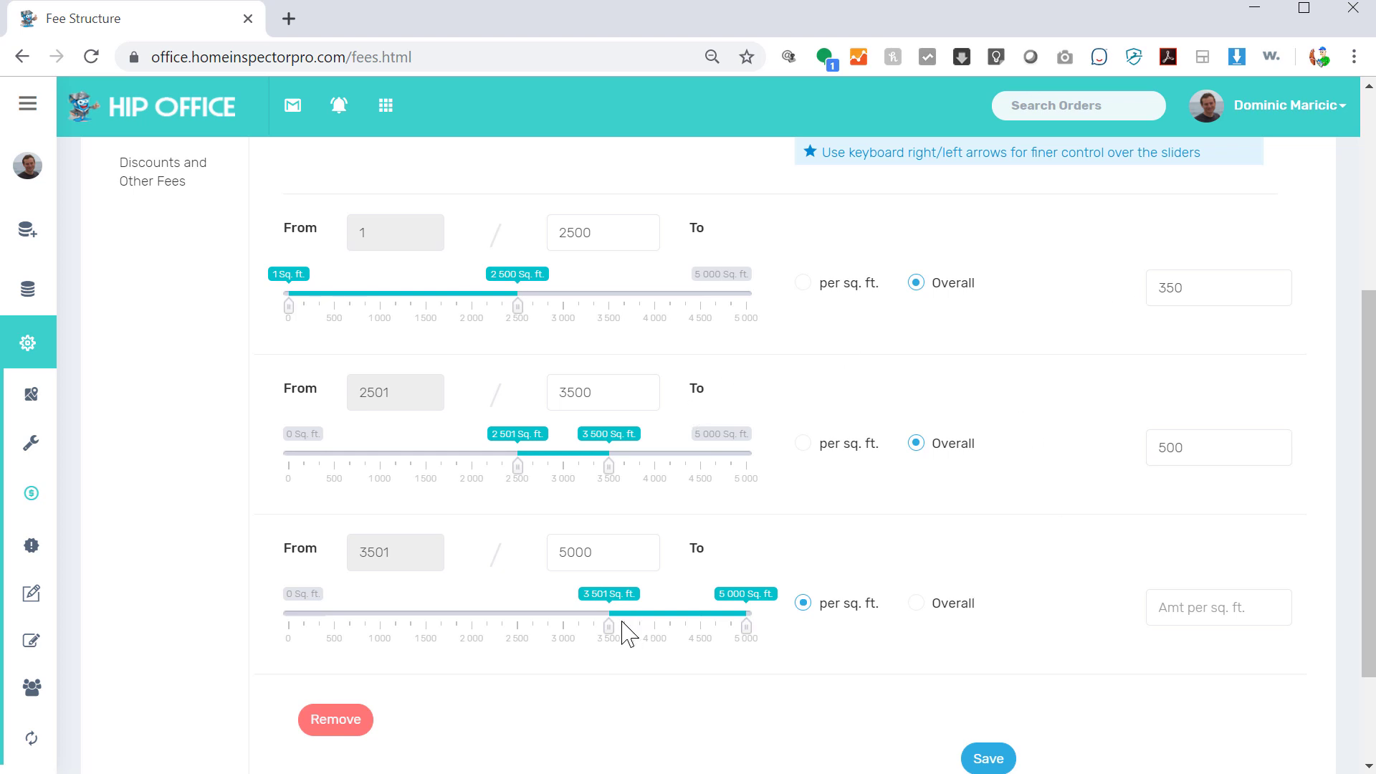
left_click(1173, 610)
type("110")
key("Tab")
left_click(1023, 659)
scroll(1024, 660, "down", 1)
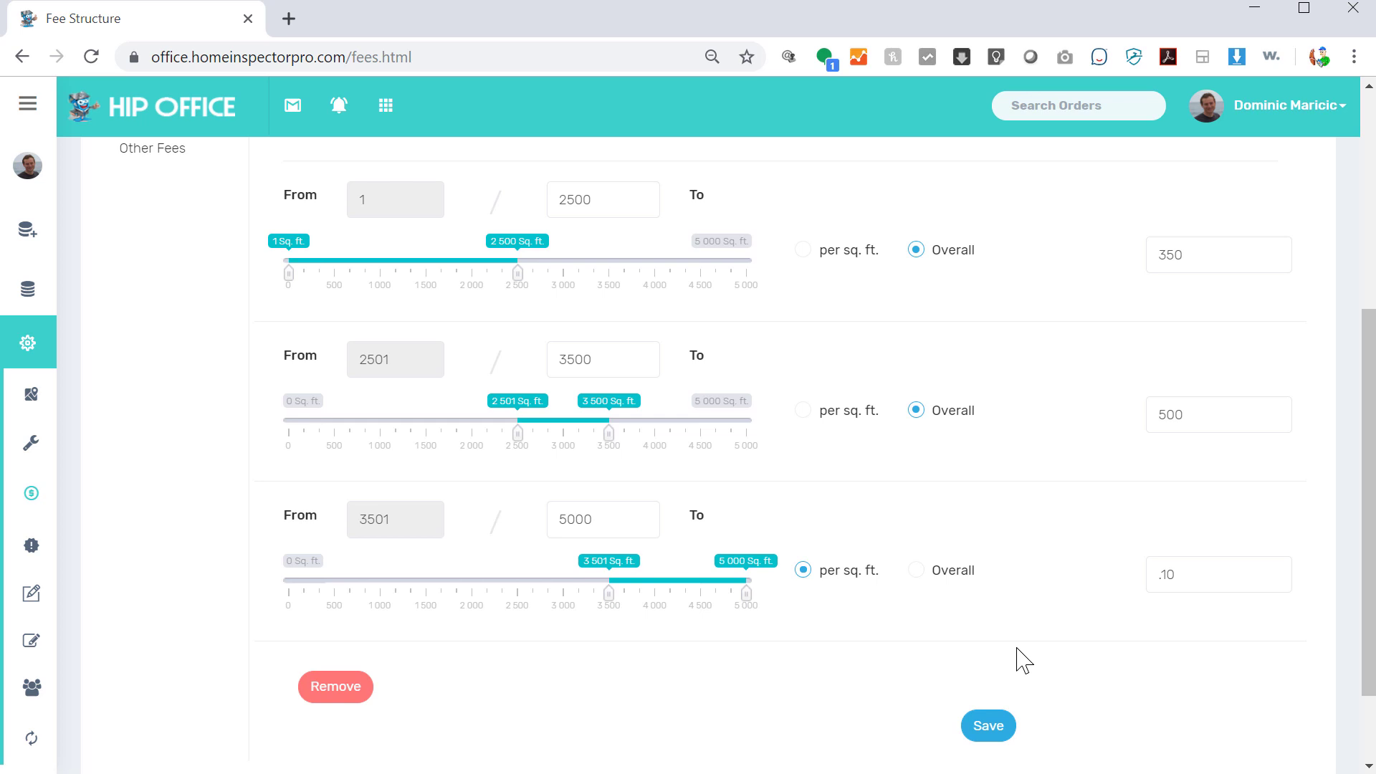
Step: Save the size fees and switch to Residential Inspection's Distance pricing
left_click(987, 727)
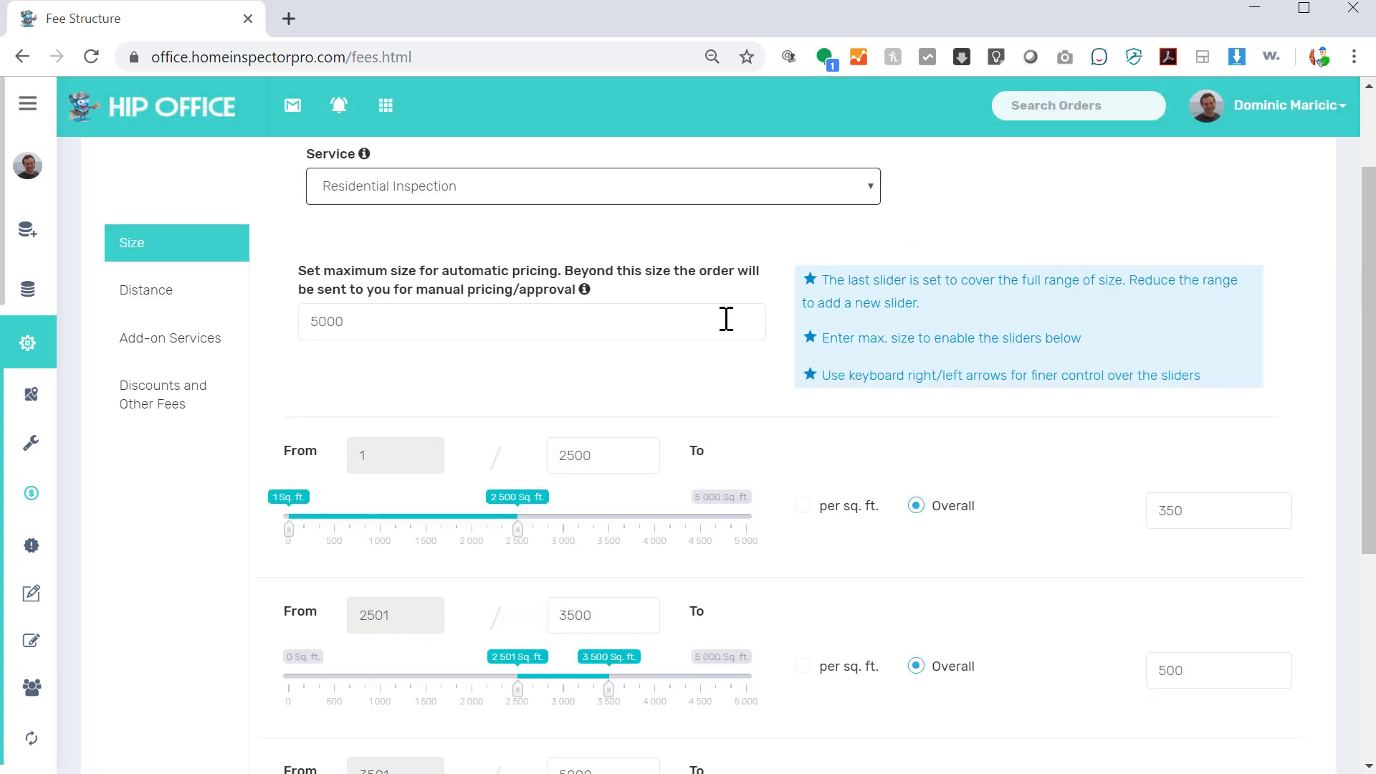
left_click(175, 294)
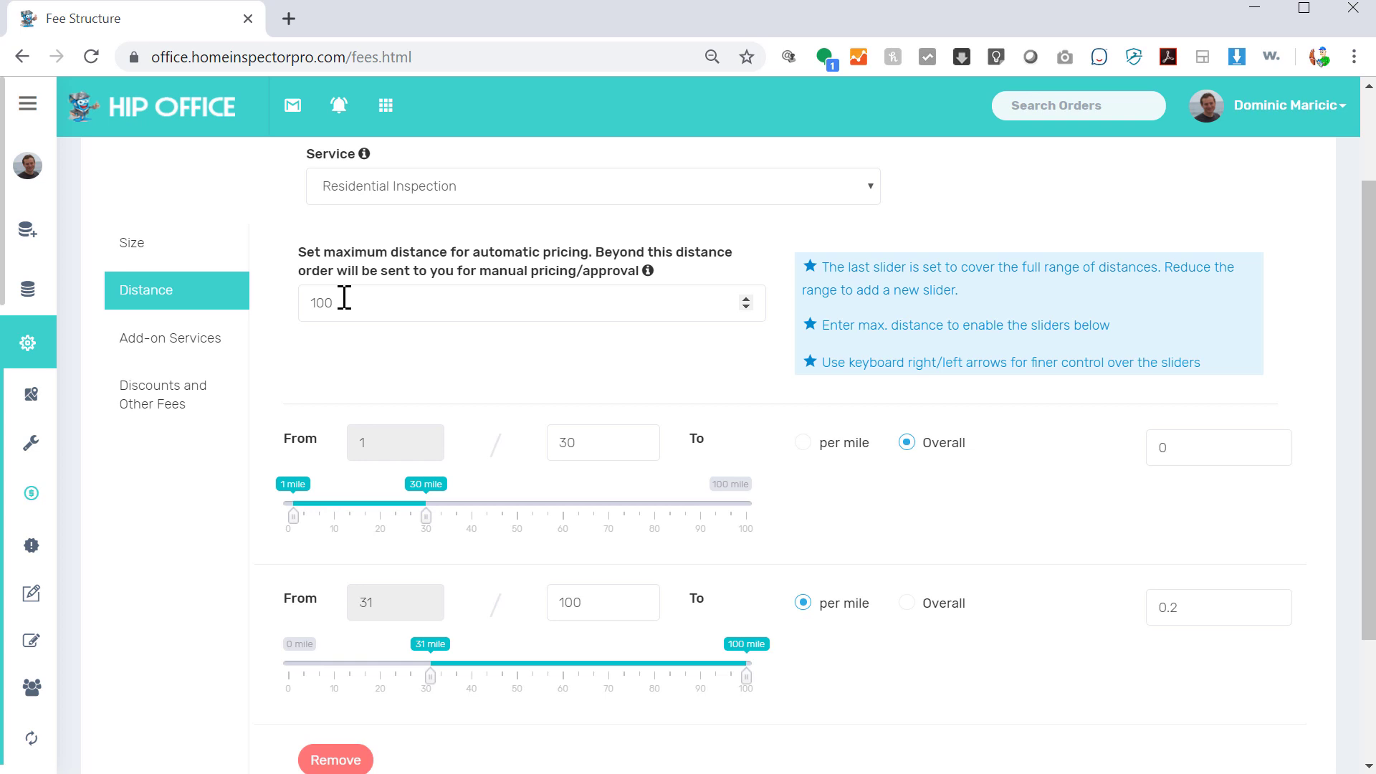
Step: Cap the maximum automatic distance at 50 miles
left_click_drag(344, 298, 281, 319)
type("50")
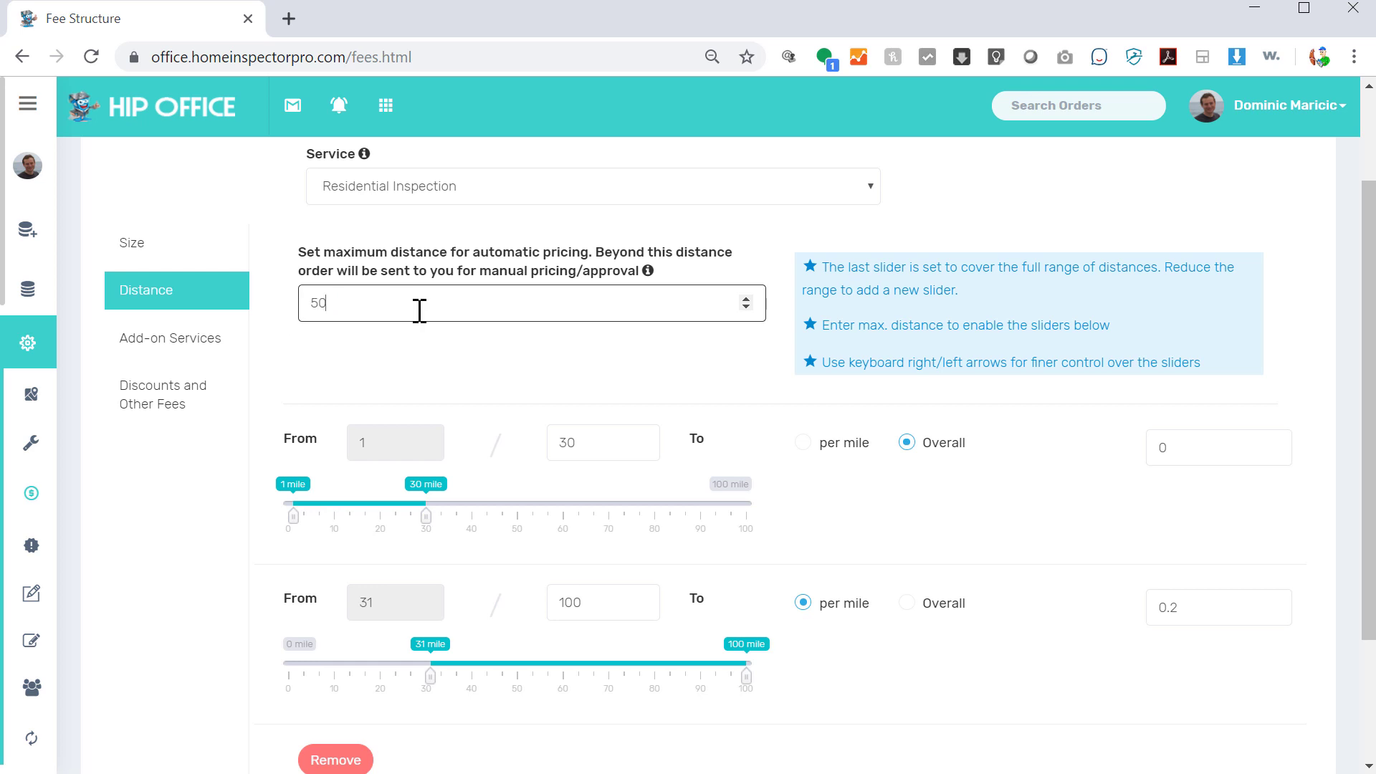
left_click(448, 355)
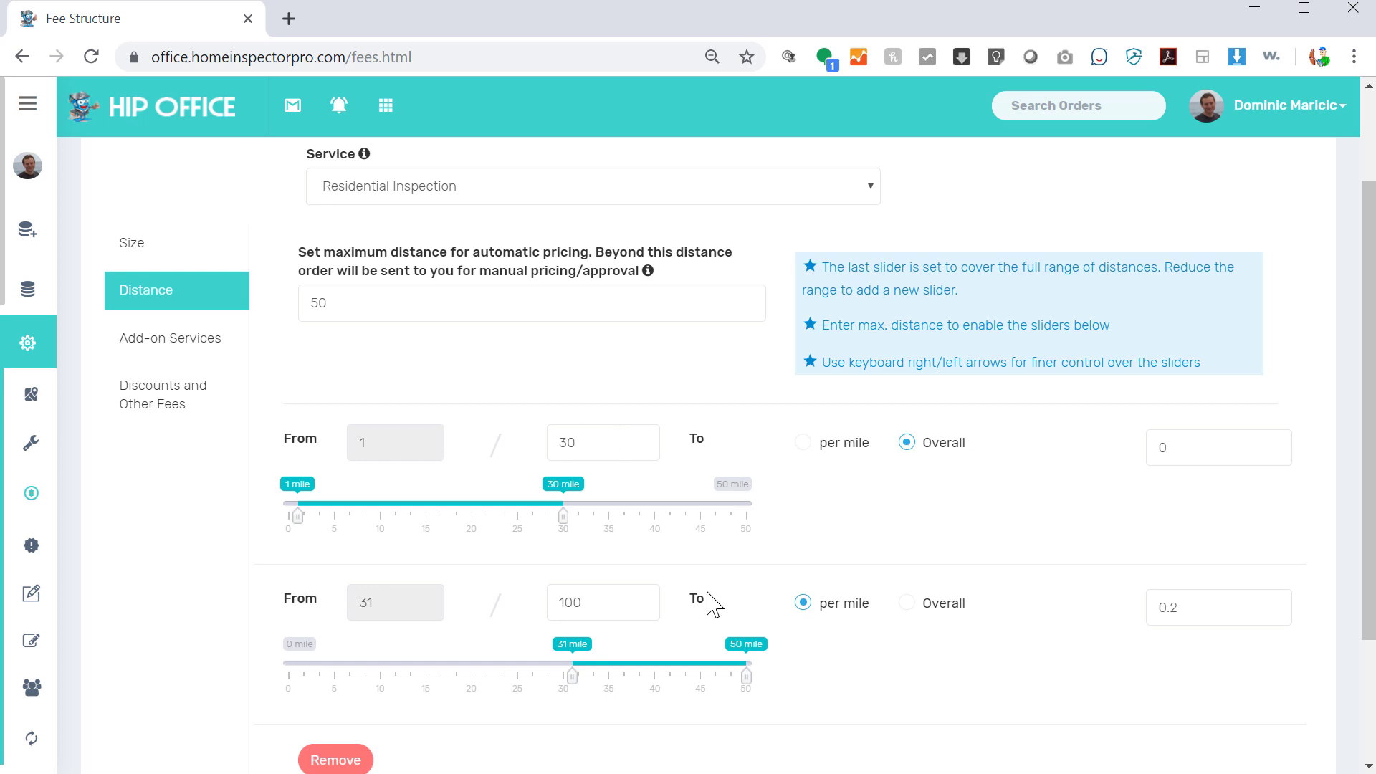
Step: End the second distance tier at 50 miles at 0.25 per mile, and save
double_click(604, 602)
type("50")
key("Tab")
left_click(1210, 605)
type("5")
scroll(1015, 669, "down", 1)
left_click(998, 735)
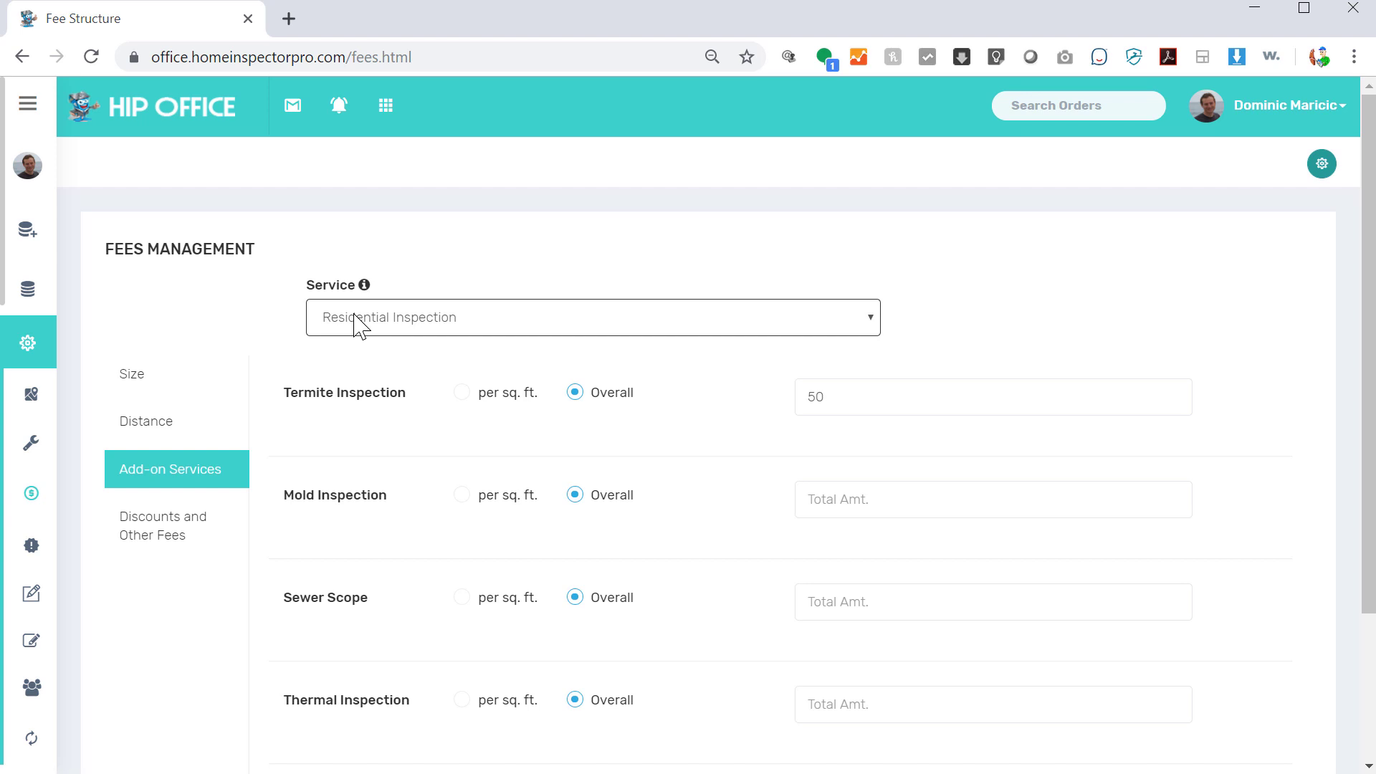
Step: Charge Termite Inspection .05 per sq. ft
scroll(379, 397, "down", 2)
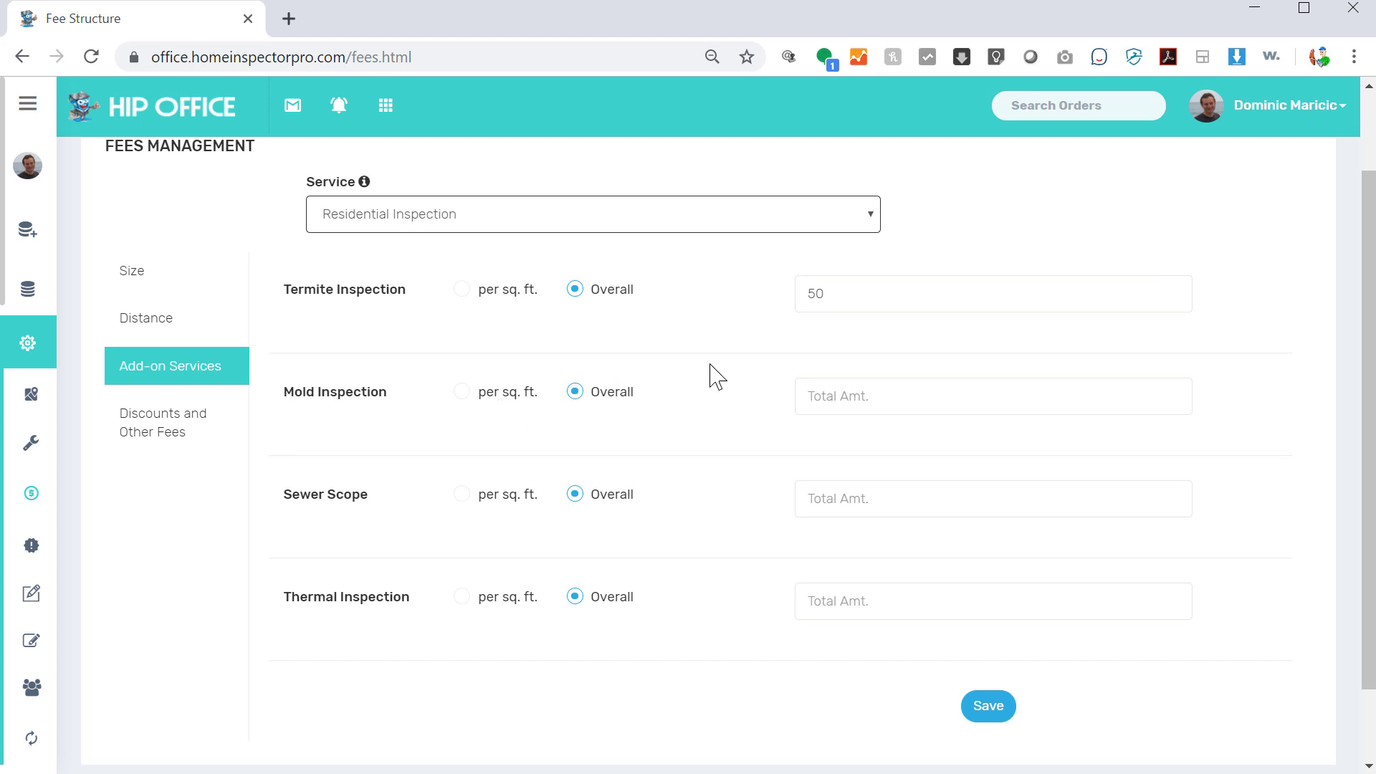
left_click(462, 290)
left_click(907, 285)
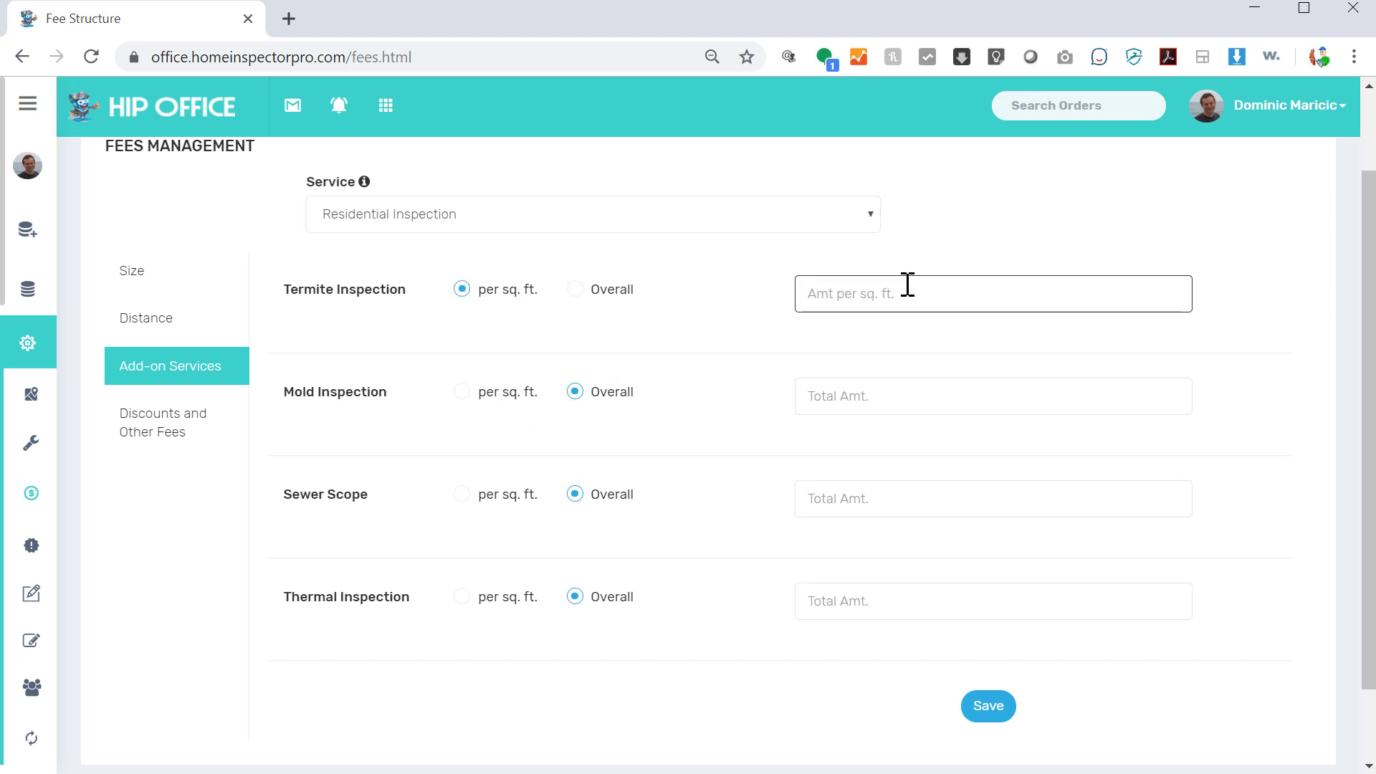
type(".05")
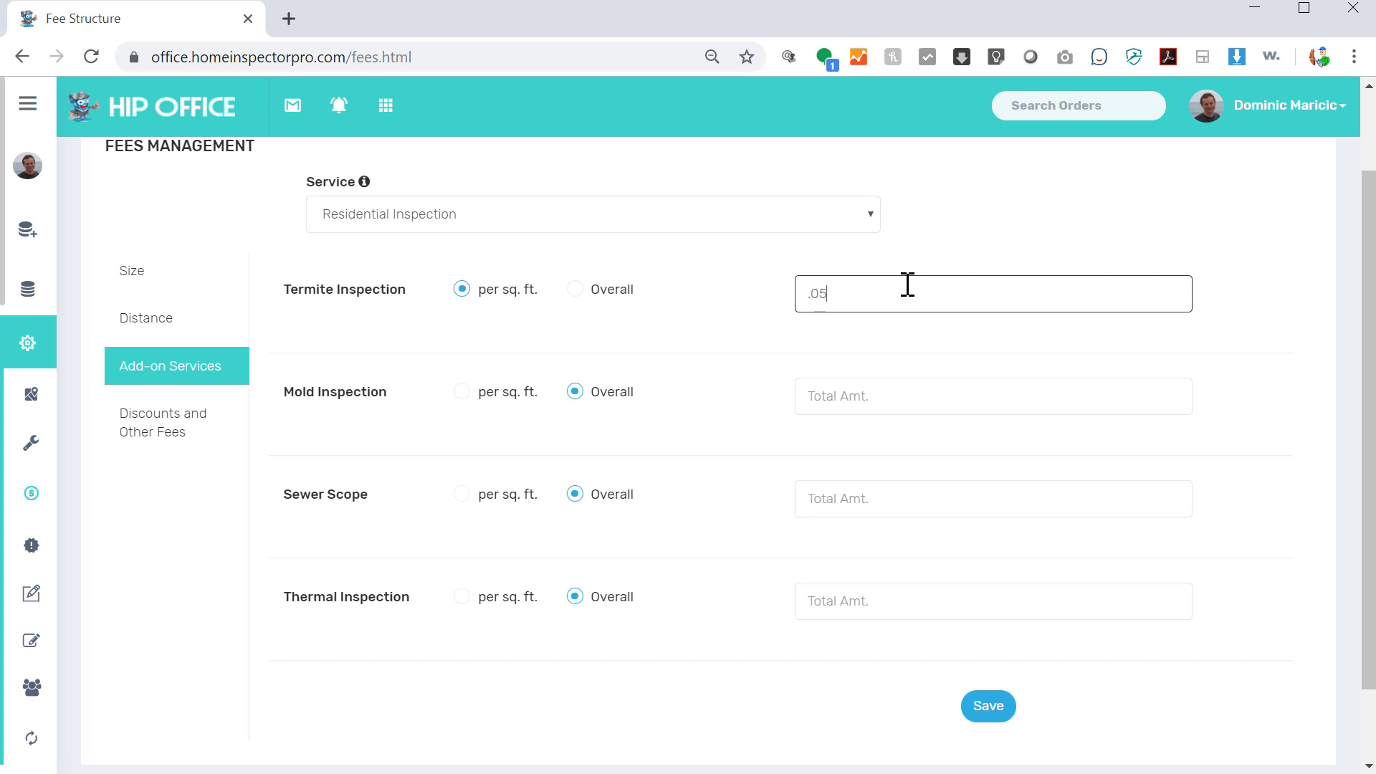
Step: Set Mold Inspection to a 200 overall fee
left_click(463, 394)
left_click(820, 382)
type("200")
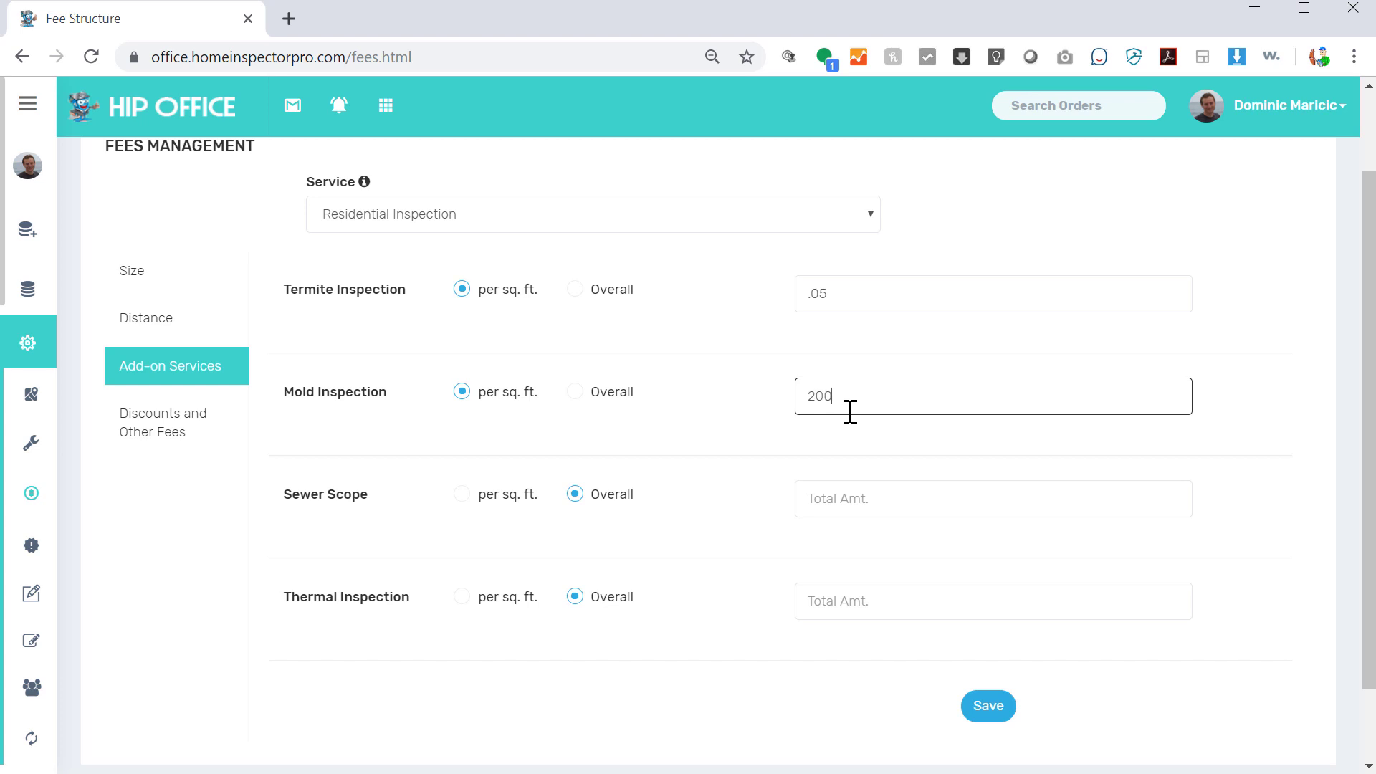
left_click(573, 409)
left_click(573, 394)
left_click(835, 399)
type("200")
Step: Set Sewer Scope to 150 overall and Thermal Inspection to .10 per sq. ft
left_click(850, 498)
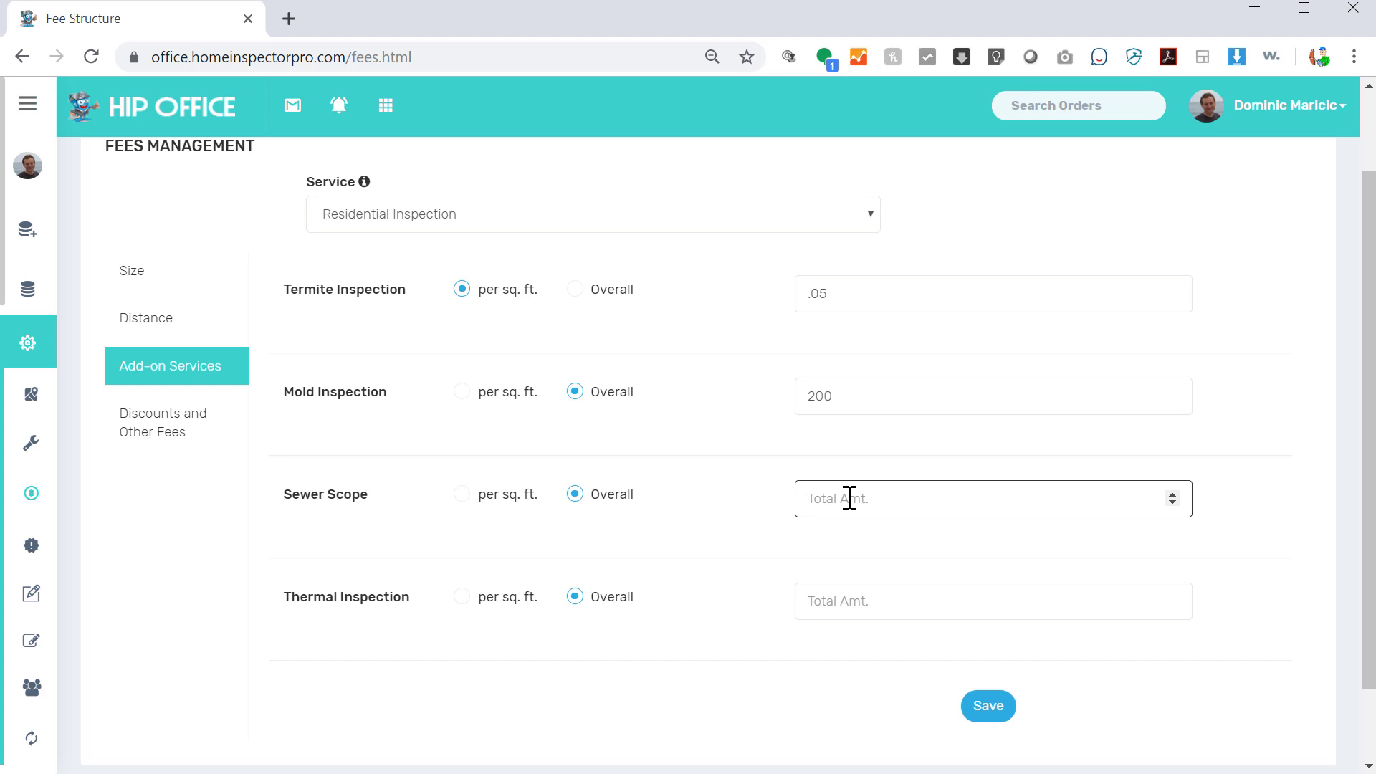
type("150")
left_click(470, 606)
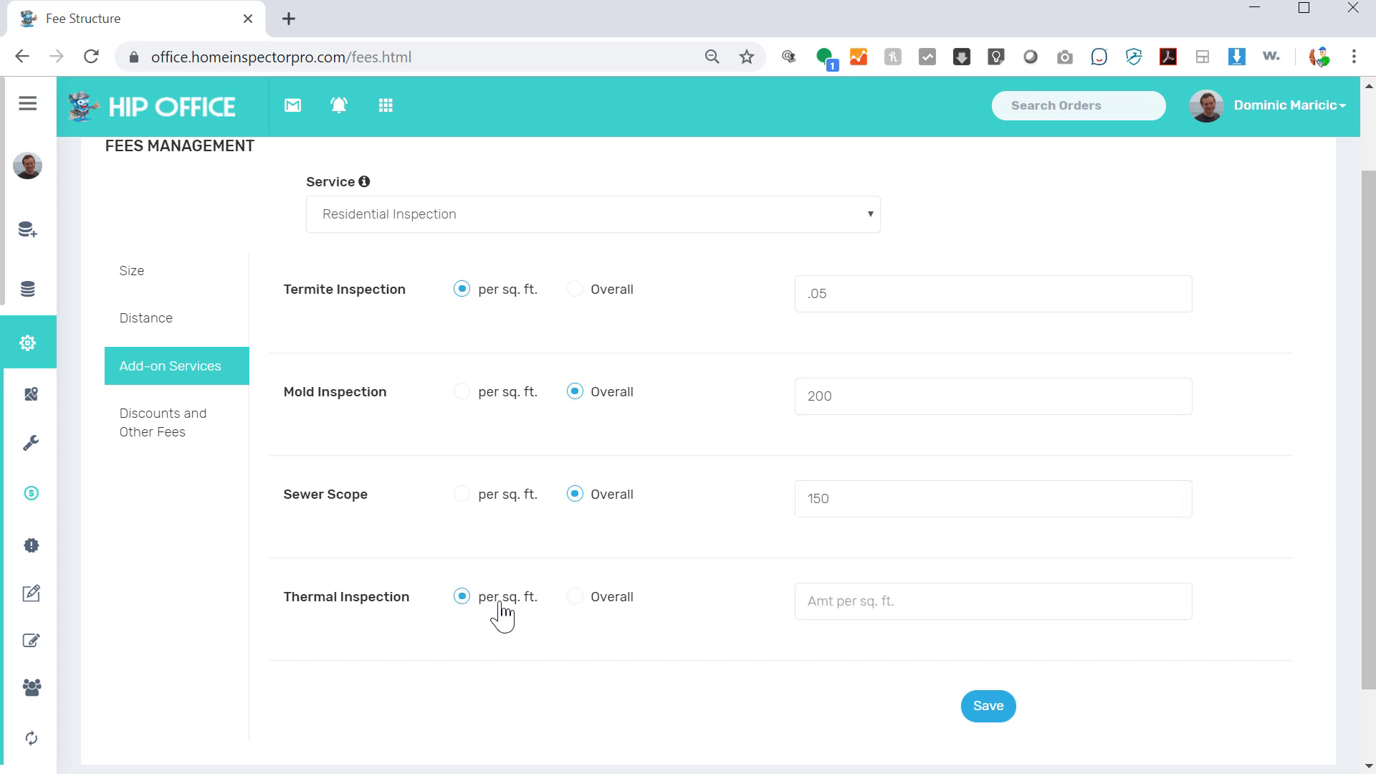
left_click(853, 606)
type(".")
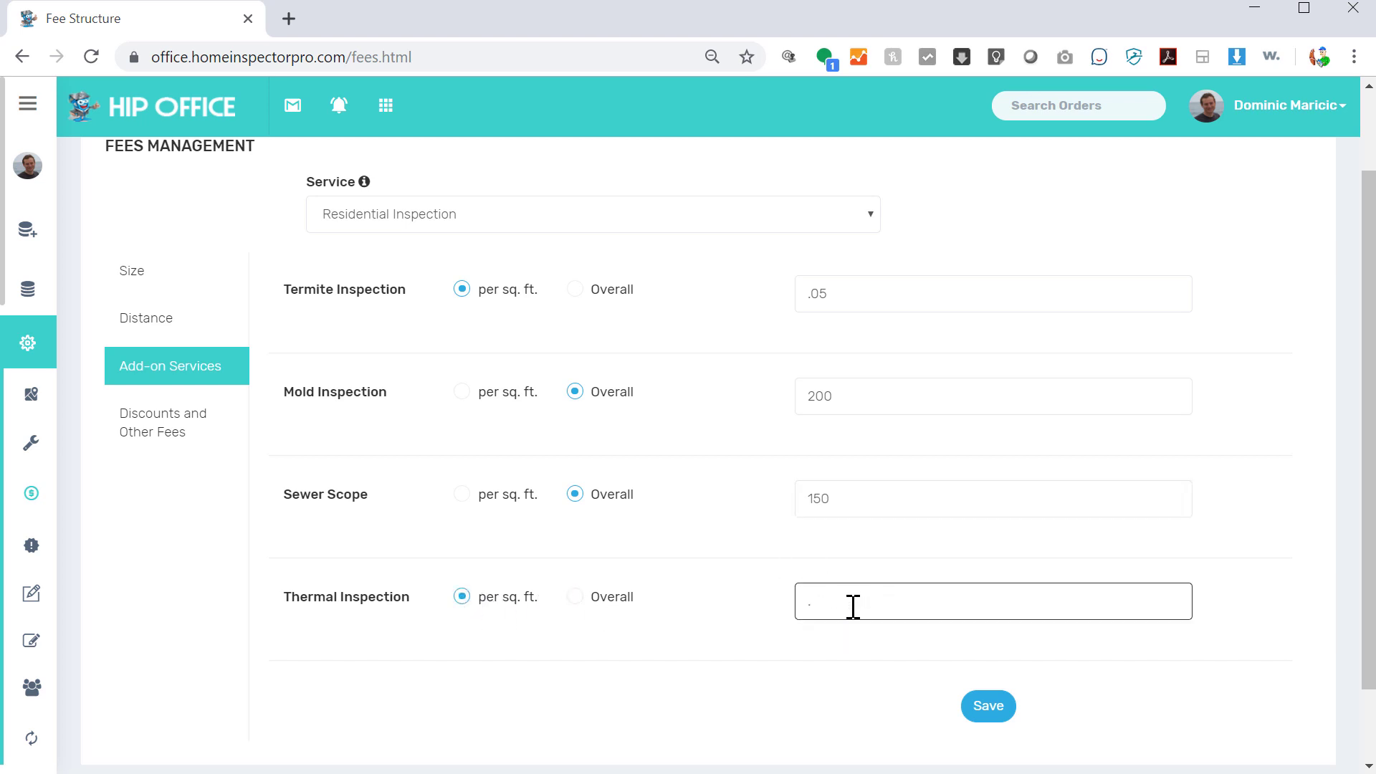
type("10")
left_click(781, 692)
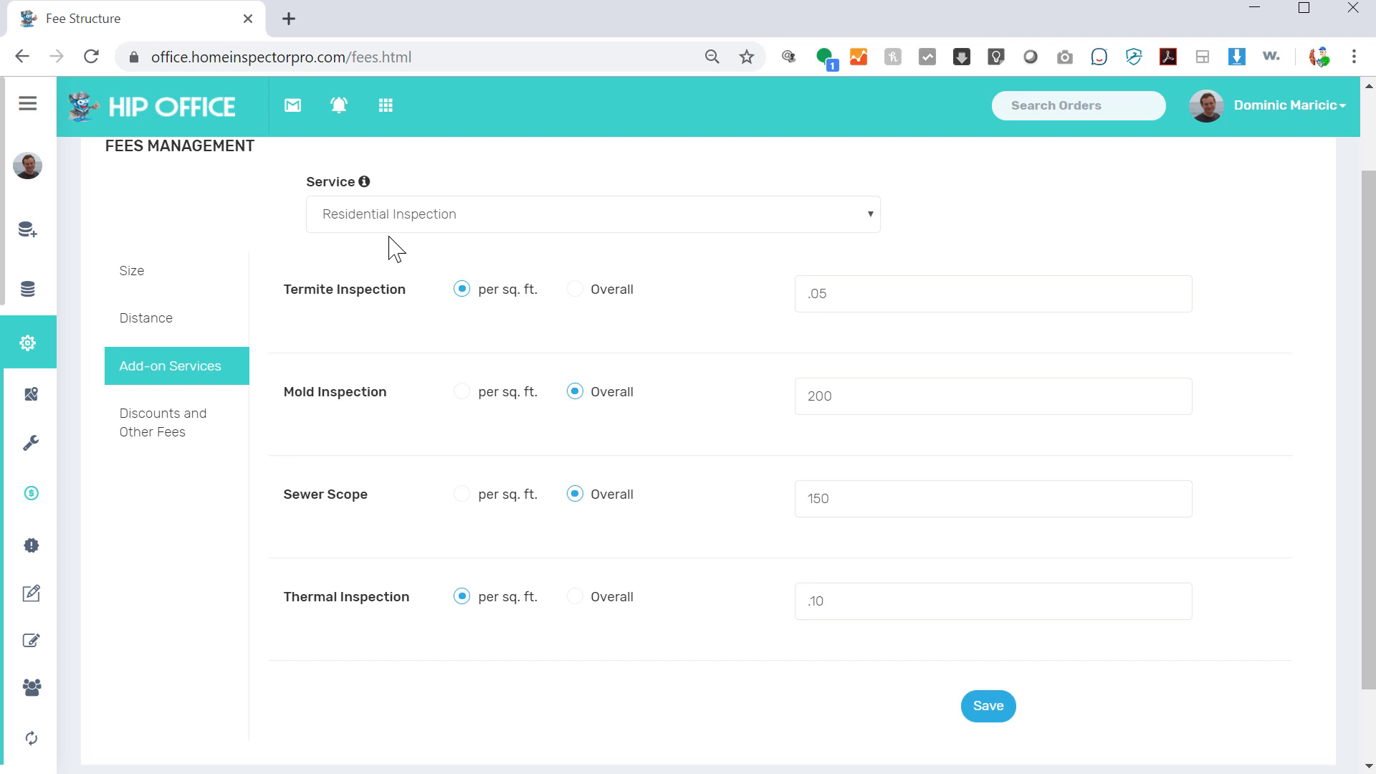
Step: Save the add-on fees and bring up the Discounts and Other Fees form
left_click(985, 711)
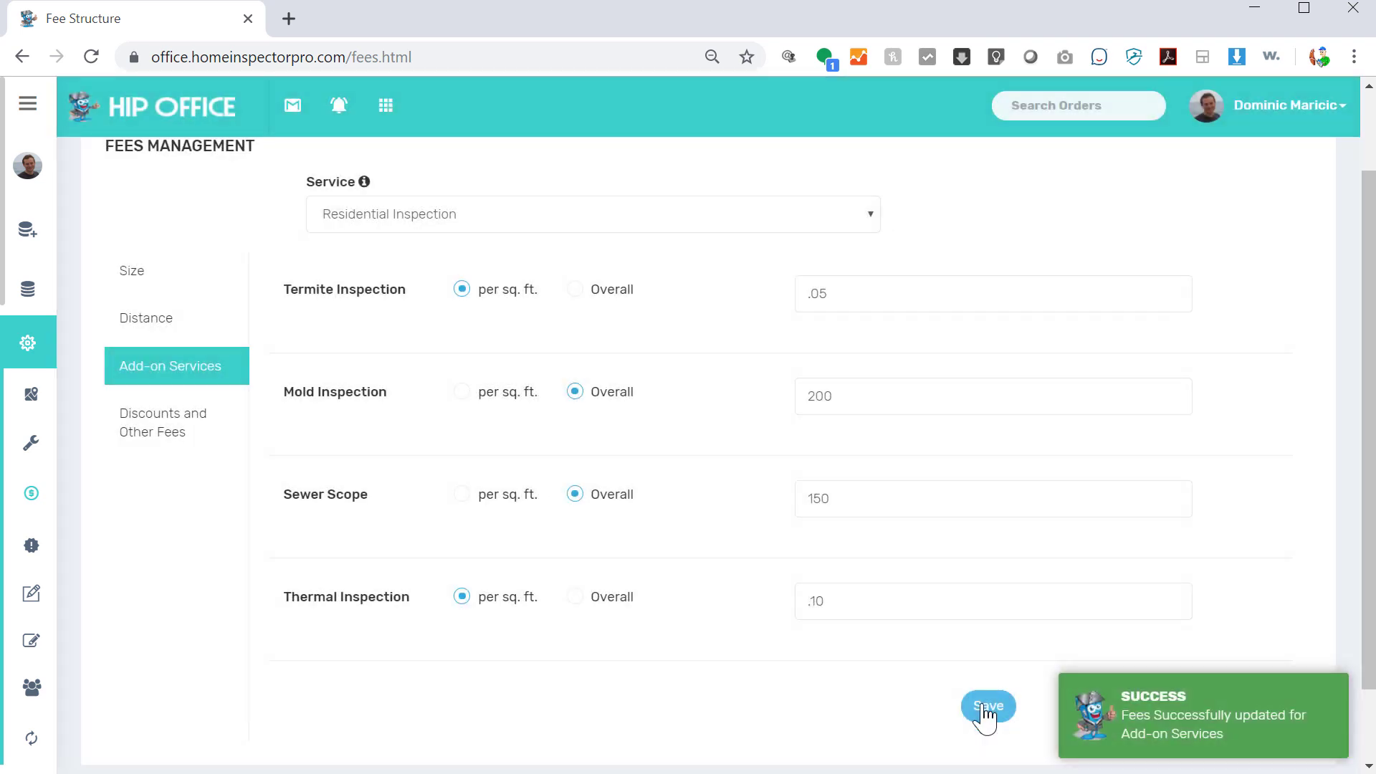
left_click(170, 423)
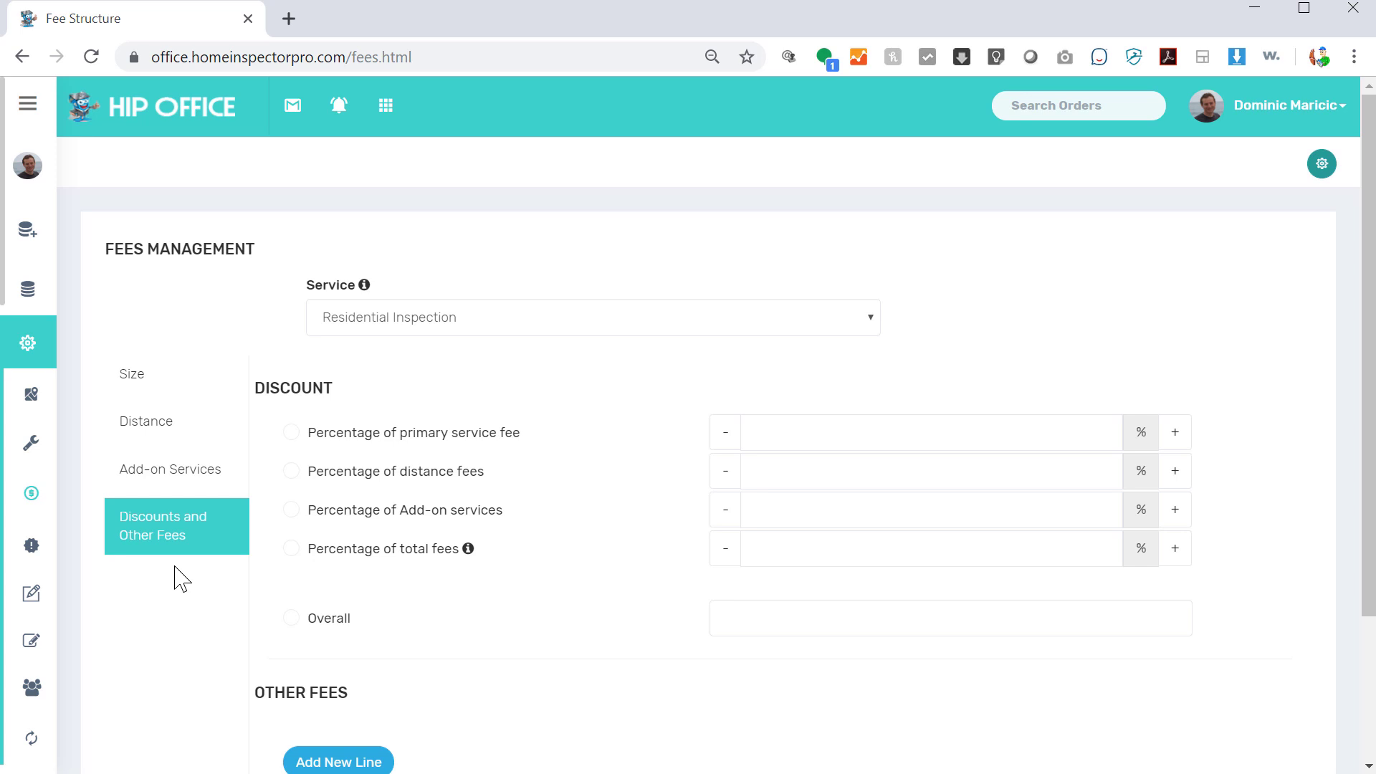
scroll(447, 393, "down", 3)
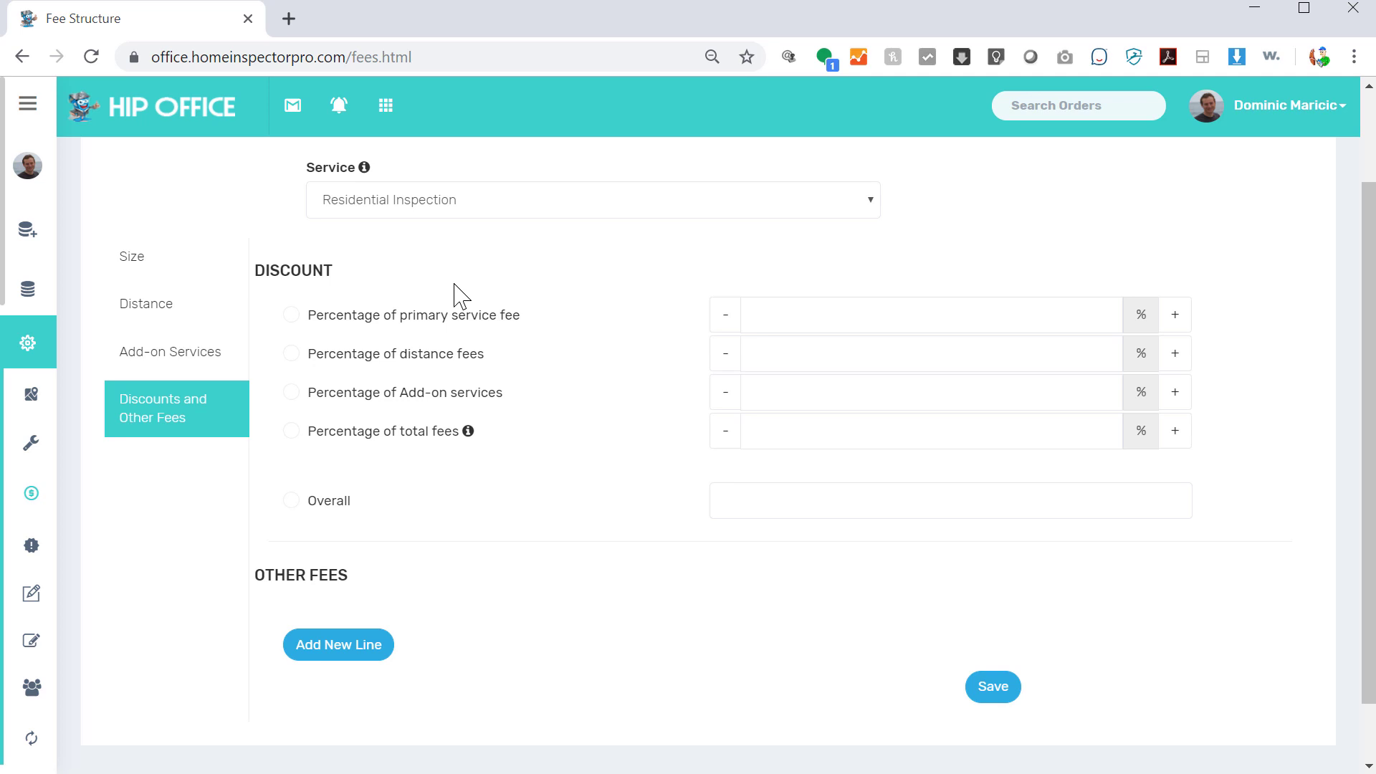
Step: Apply a 10% discount on the primary service fee
left_click(293, 322)
left_click(793, 314)
type("10")
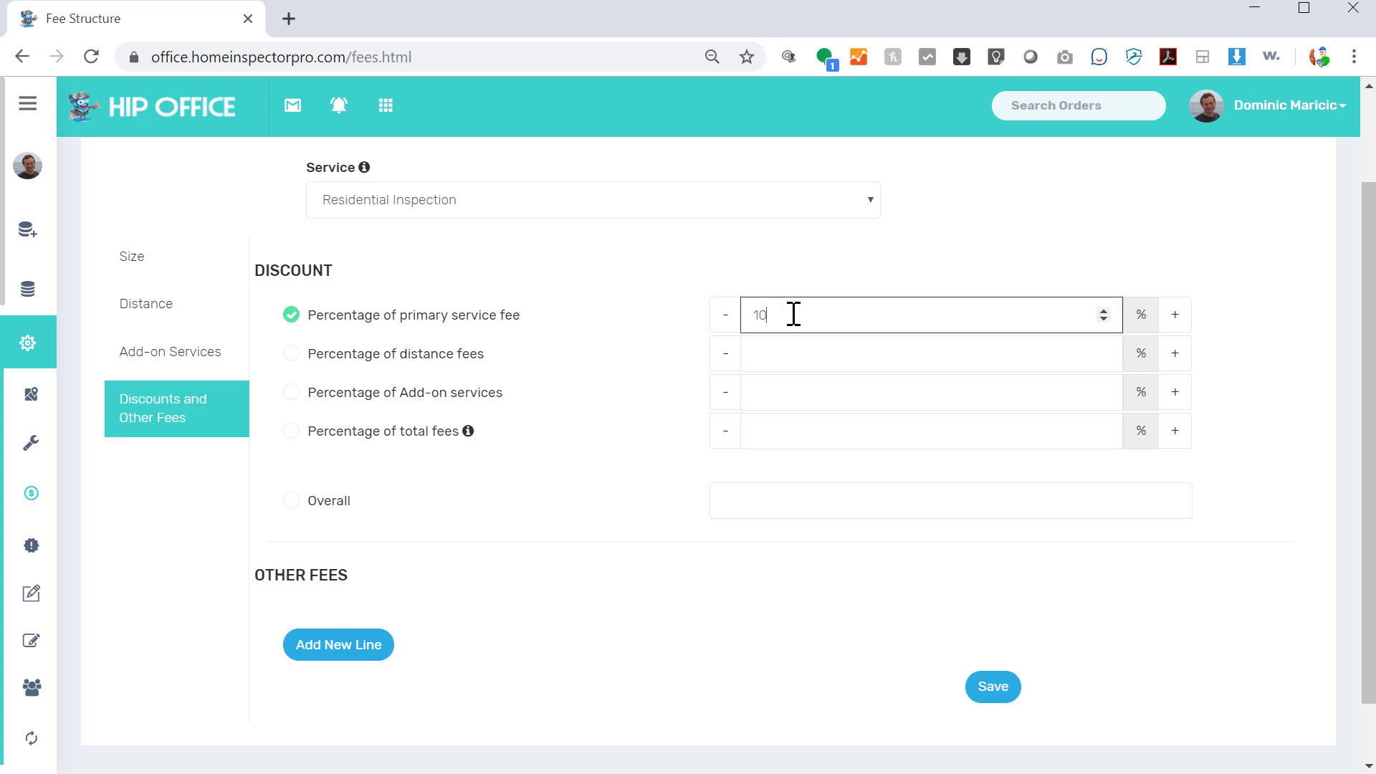
left_click(666, 324)
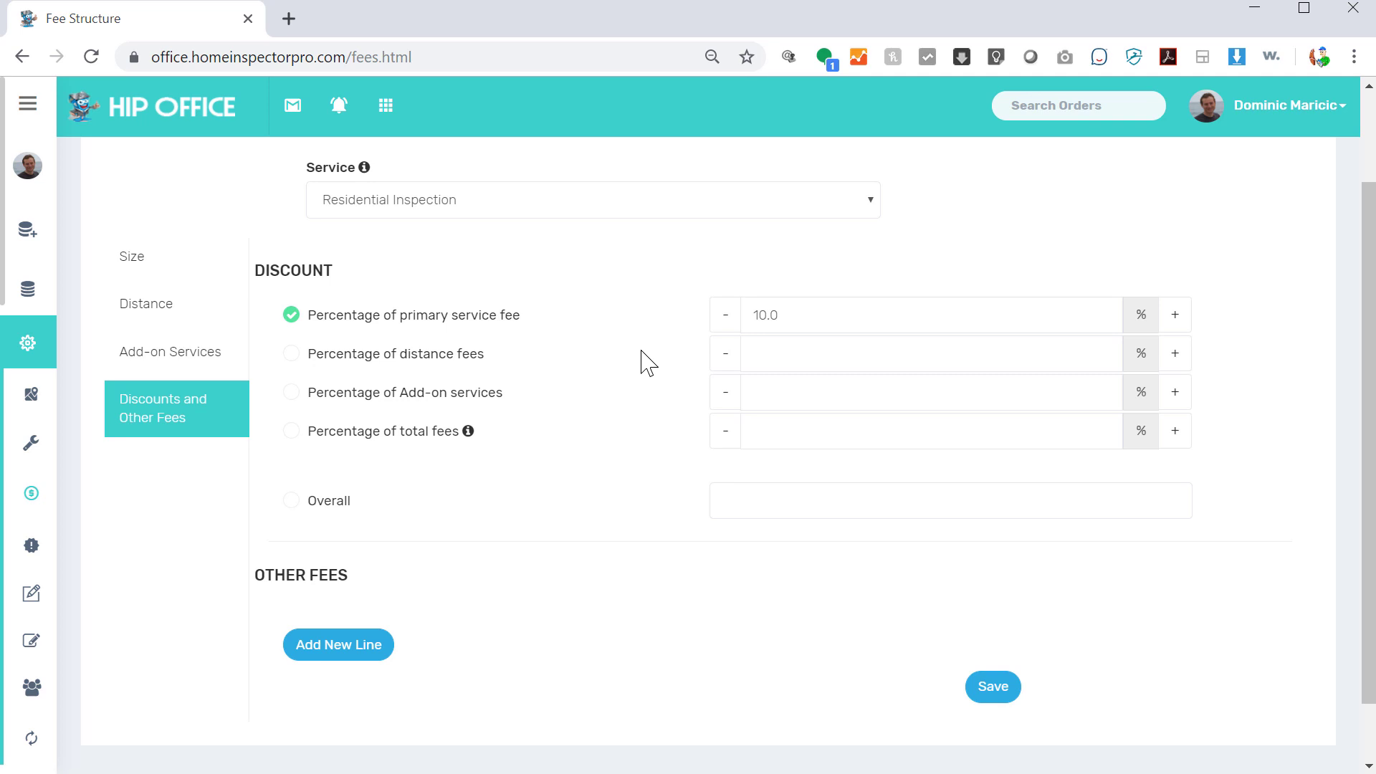
Step: Apply a 50% discount on add-on services
left_click(291, 394)
left_click(836, 387)
type("6")
key("BackSpace")
type("50")
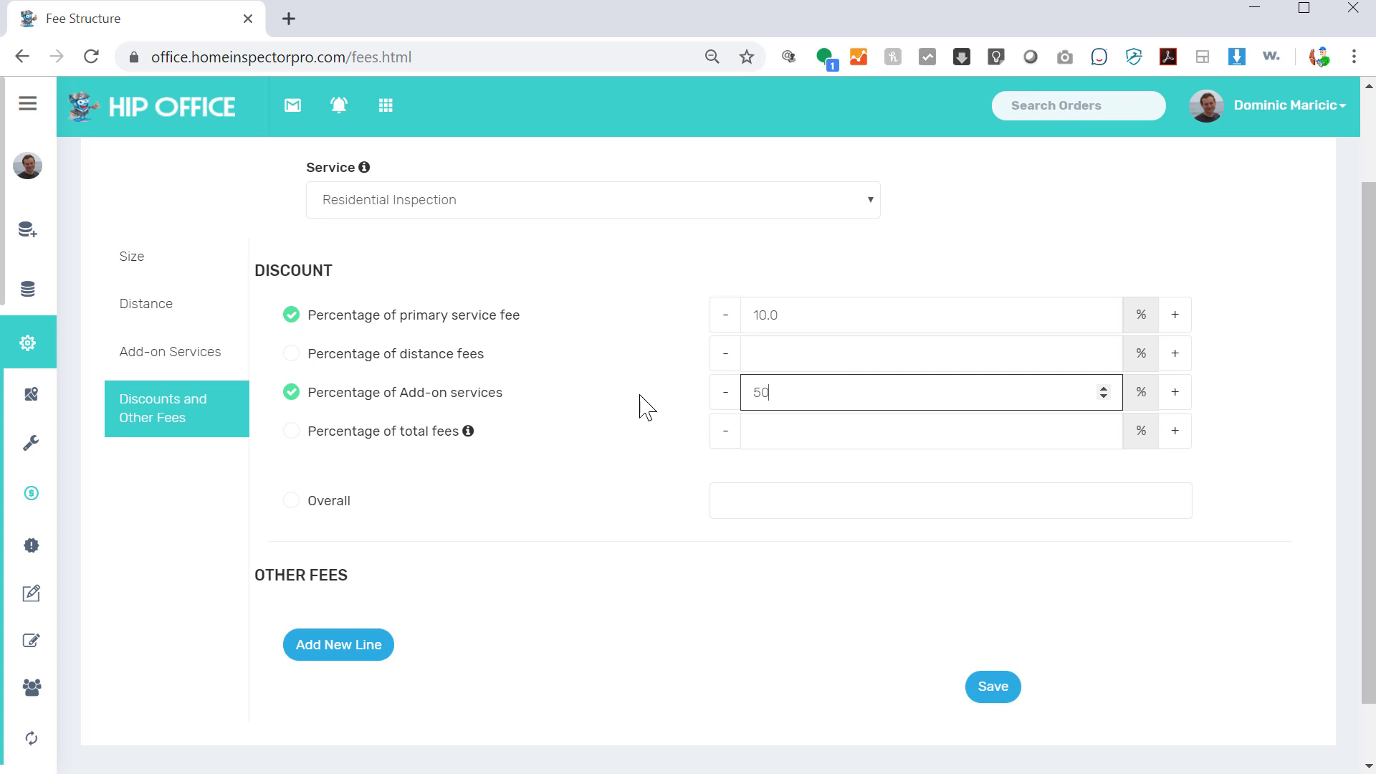
left_click(646, 407)
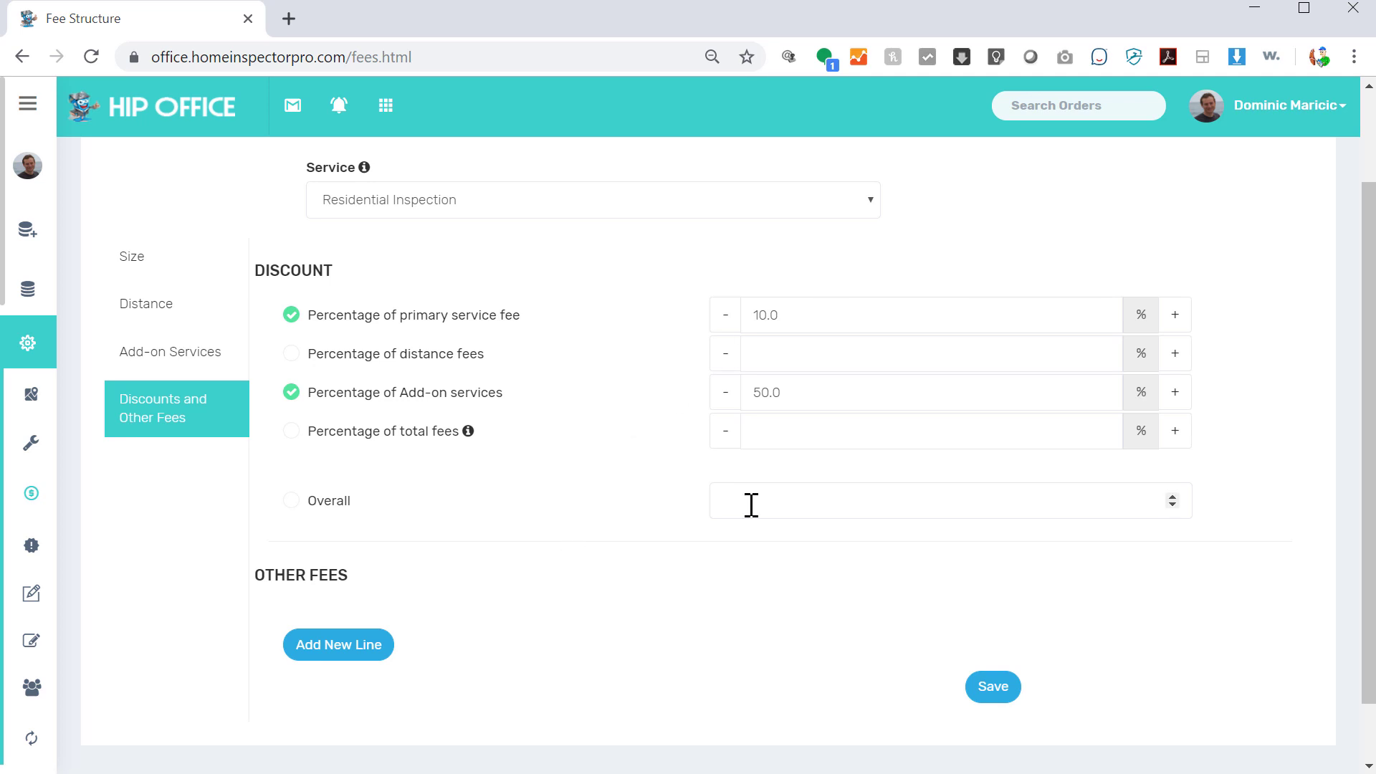
Step: Add a 'State Tax' line under Other Fees charged at 5%
scroll(458, 593, "down", 1)
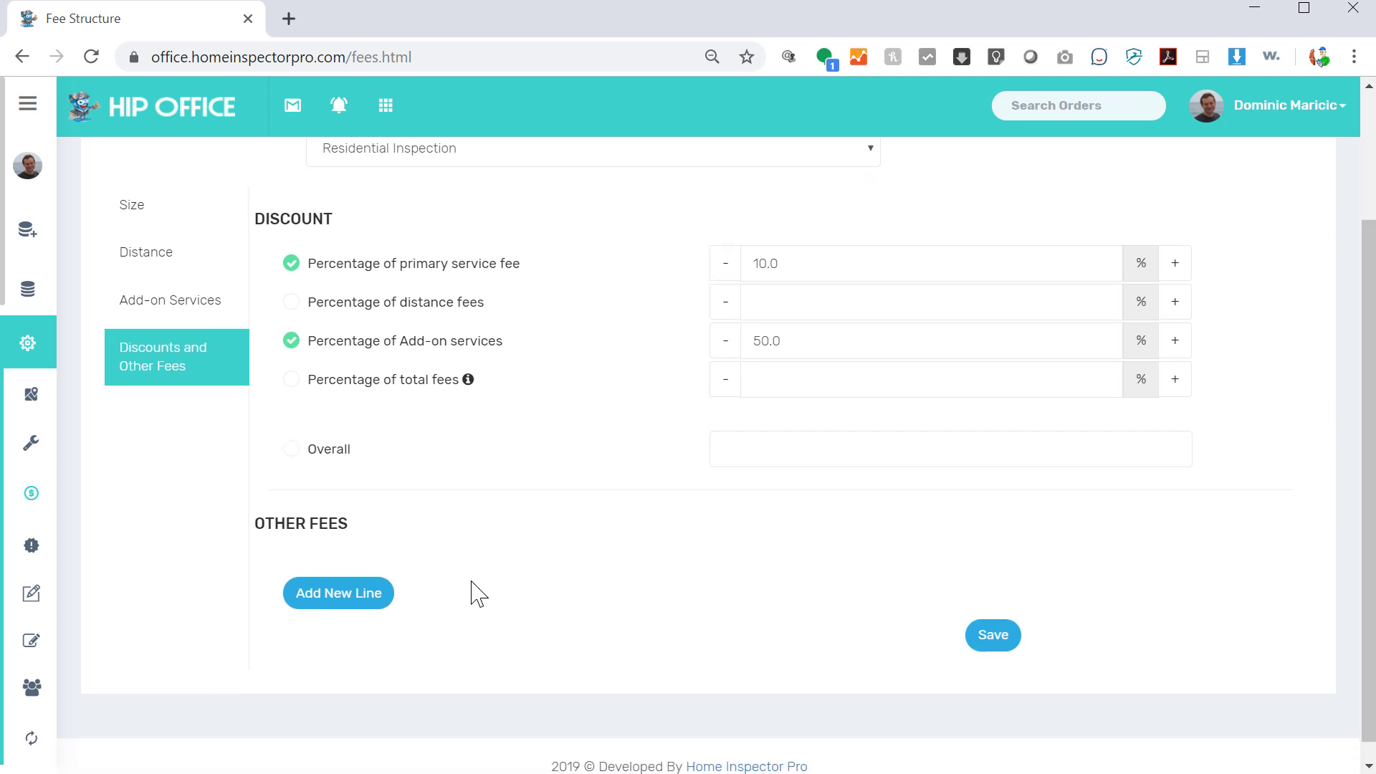
left_click(344, 602)
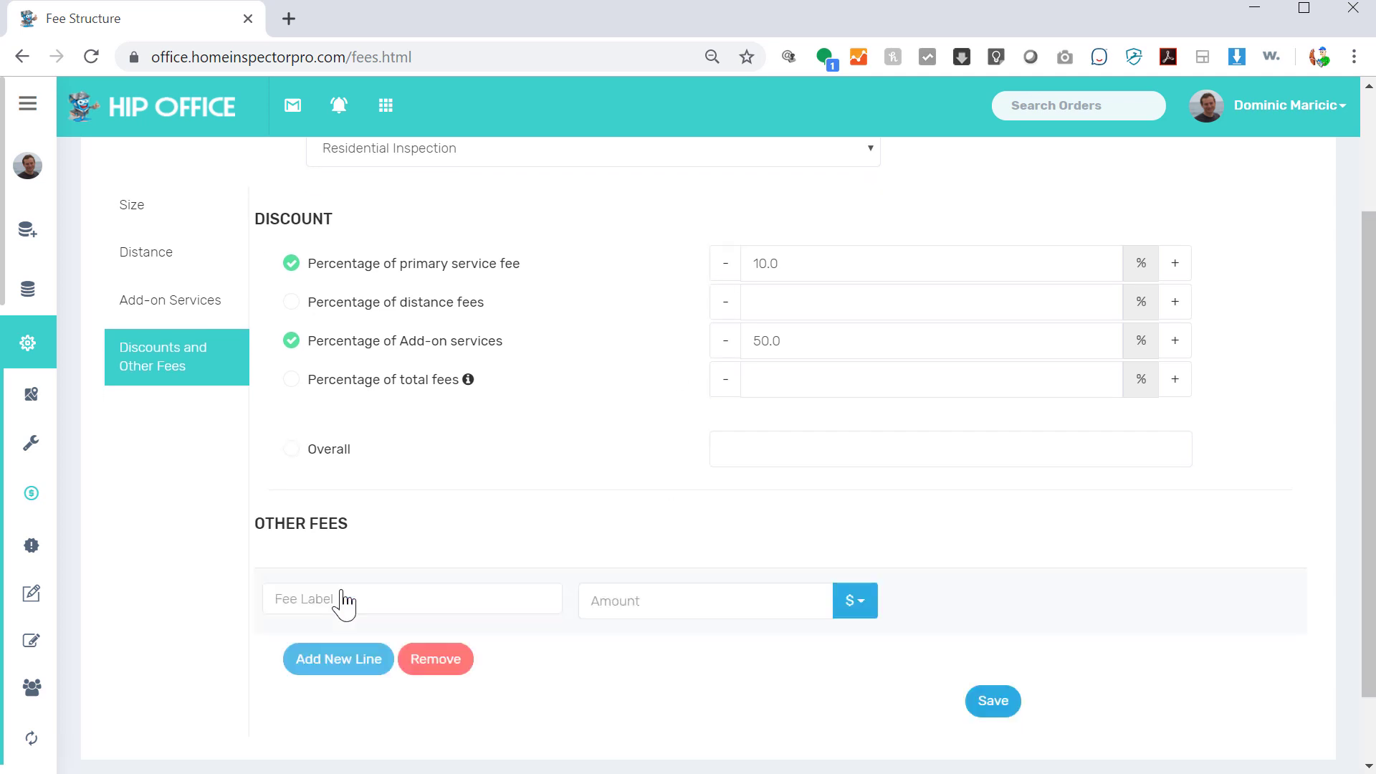
left_click(346, 599)
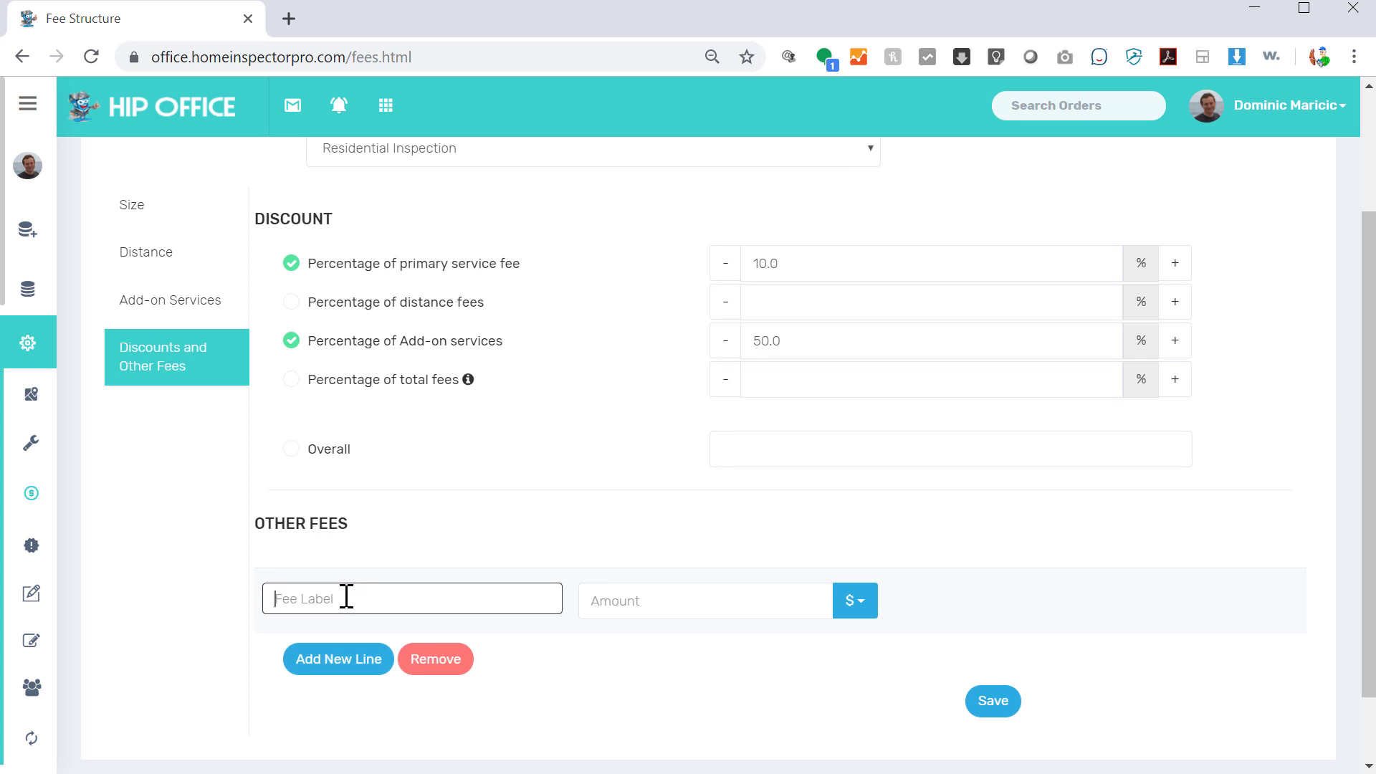
type("State Tax")
left_click(622, 589)
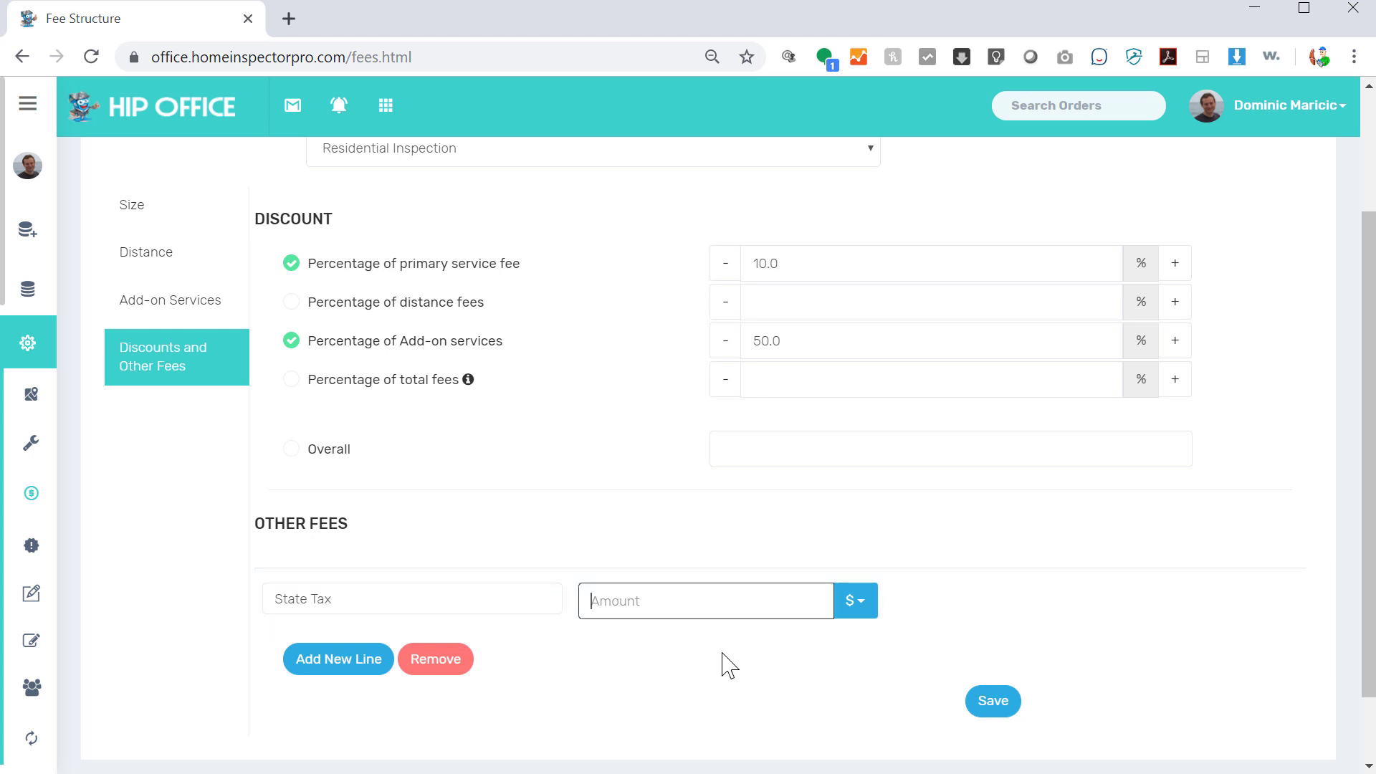
type("5")
left_click(860, 612)
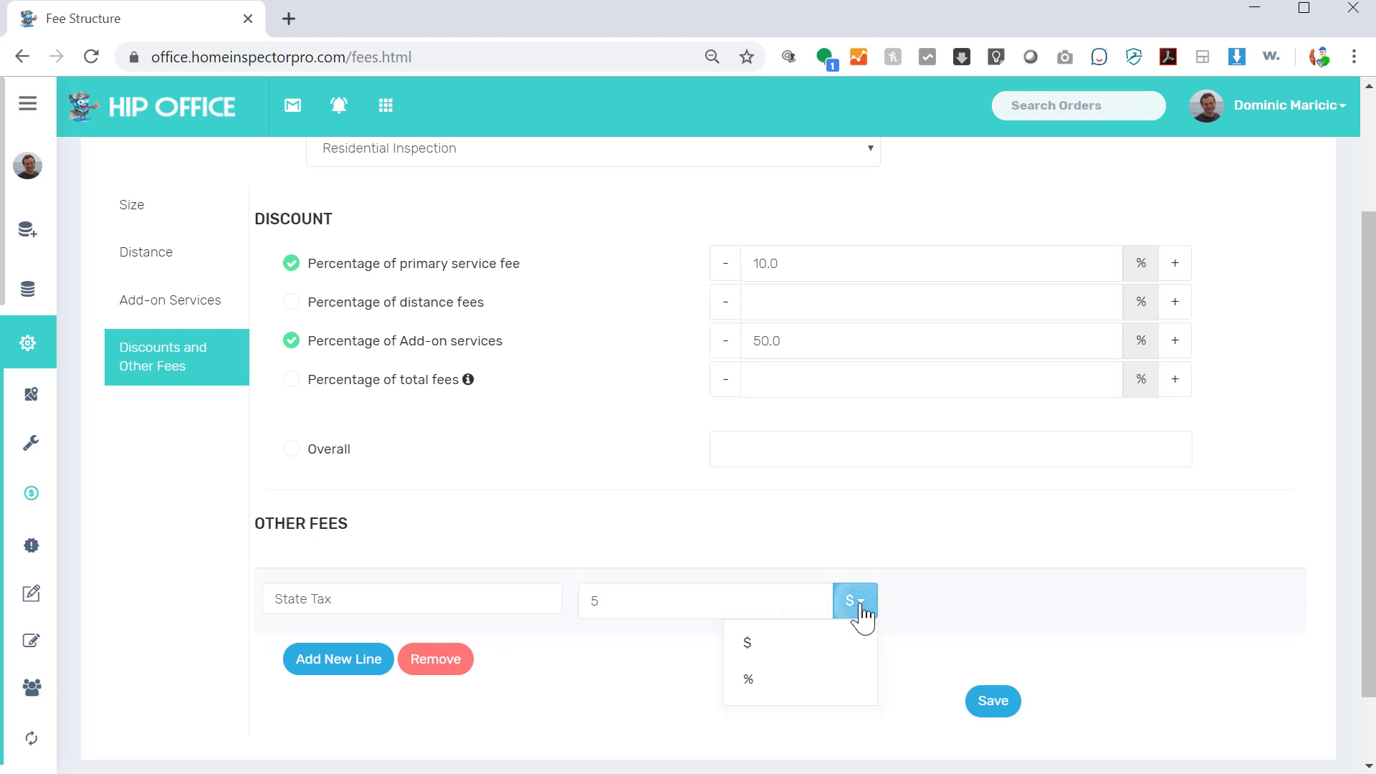
left_click(791, 688)
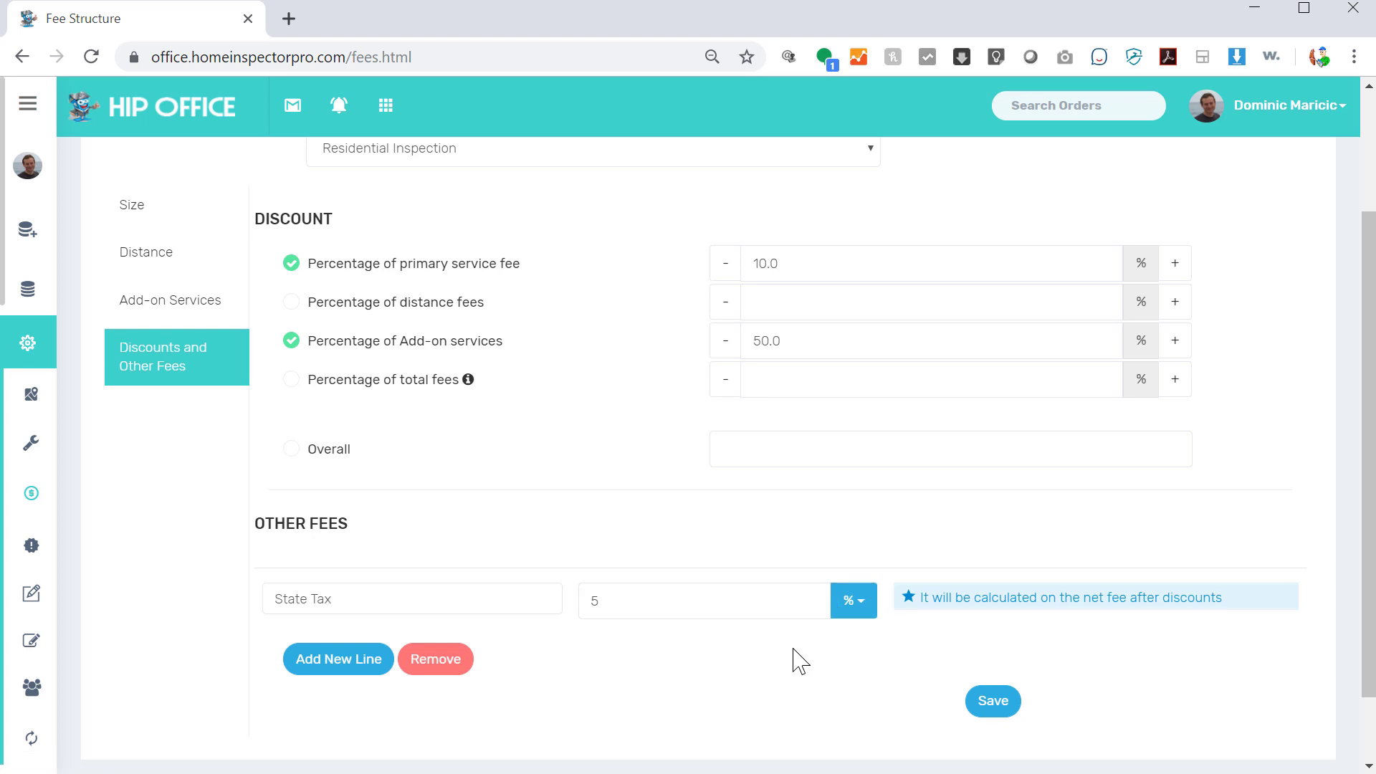